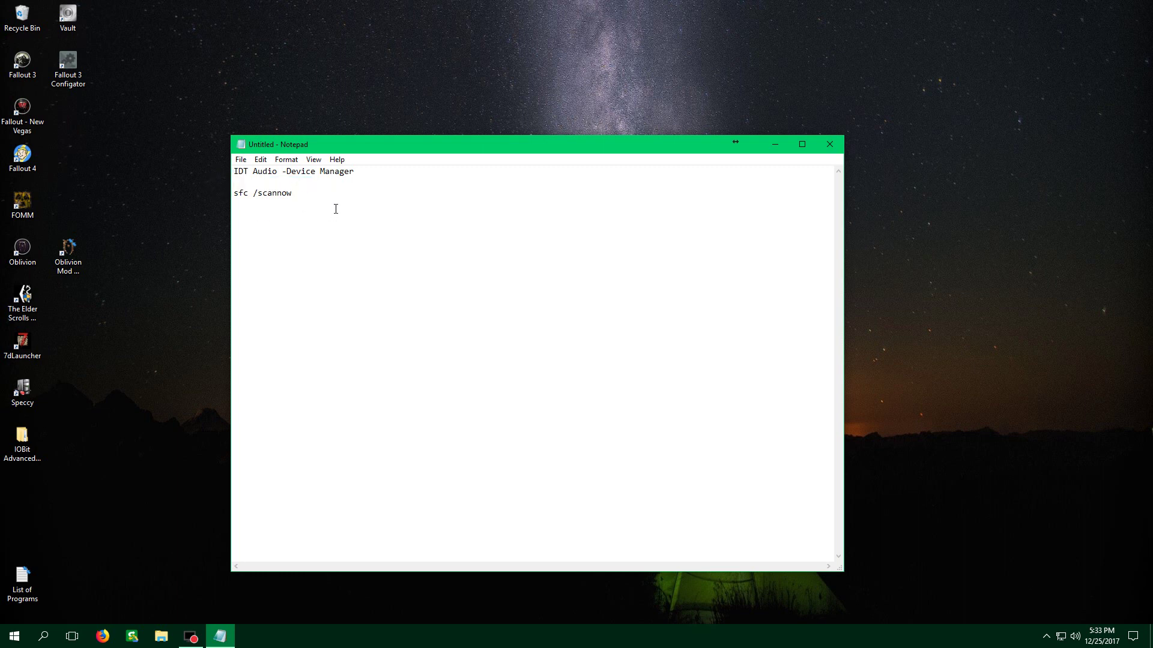
# Step: Restore the three msconfig lines below 'sfc /scannow' in the Notepad checklist
pyautogui.click(334, 204)
pyautogui.write('msconfig - server msconfig - Windows error reporting service msconfig - Problem Reports and Services')
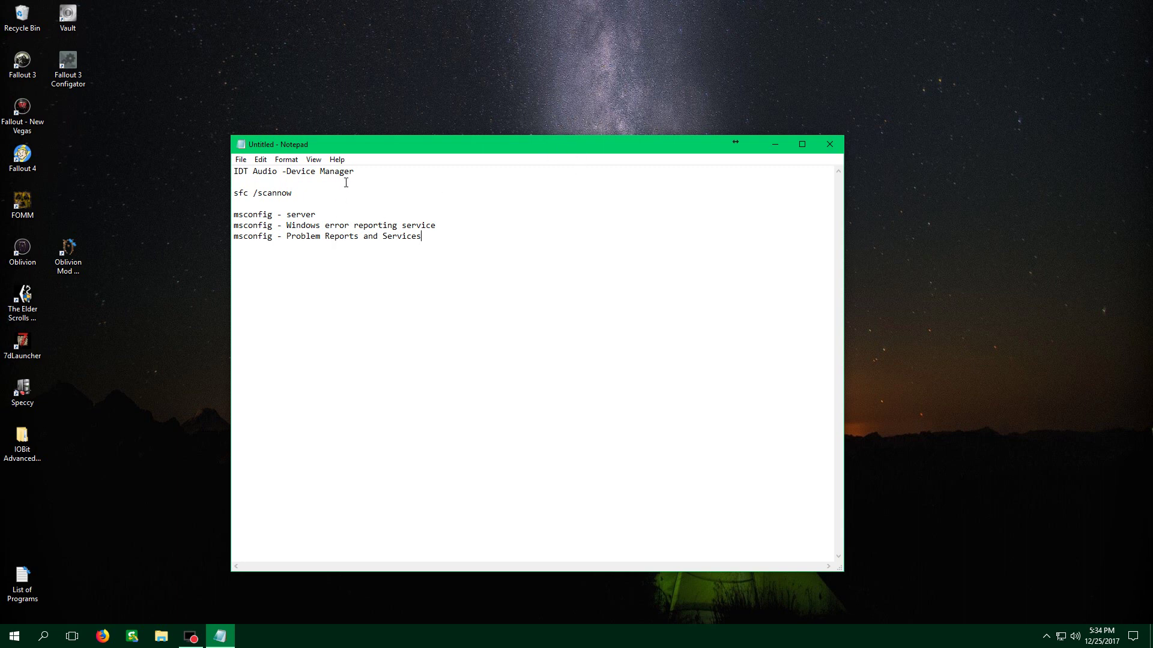
pyautogui.click(378, 180)
pyautogui.moveTo(356, 172); pyautogui.dragTo(210, 174)
pyautogui.click(254, 175)
# Step: Expand Audio inputs and outputs in Device Manager, scan for hardware changes, then close it
pyautogui.rightClick(9, 641)
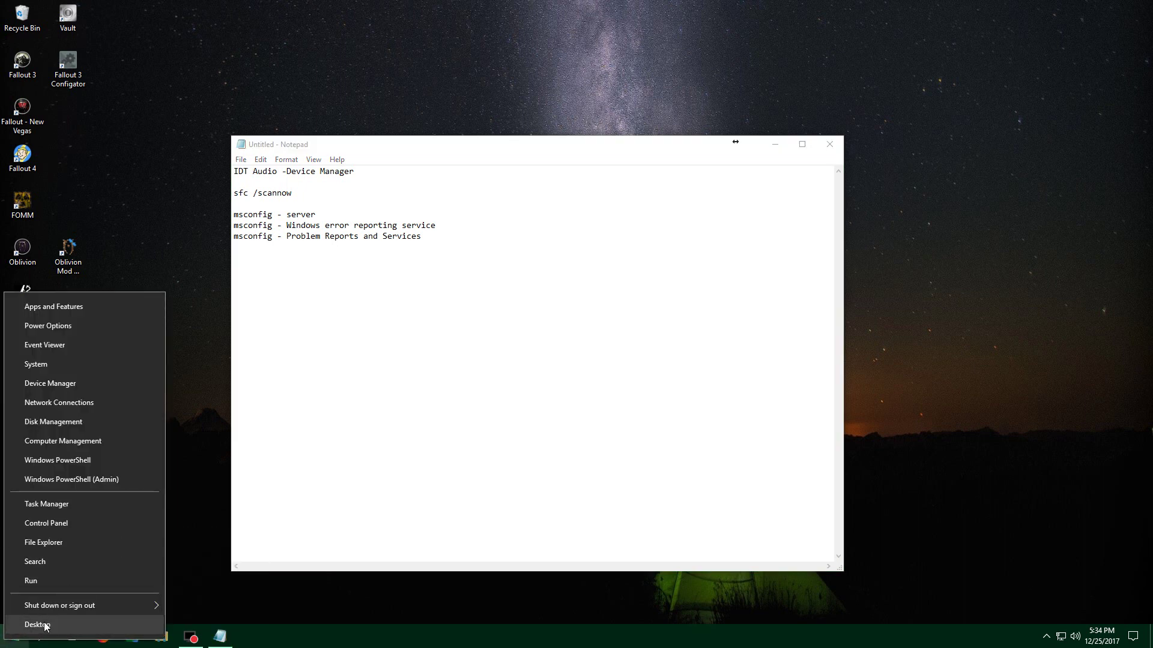
pyautogui.click(117, 382)
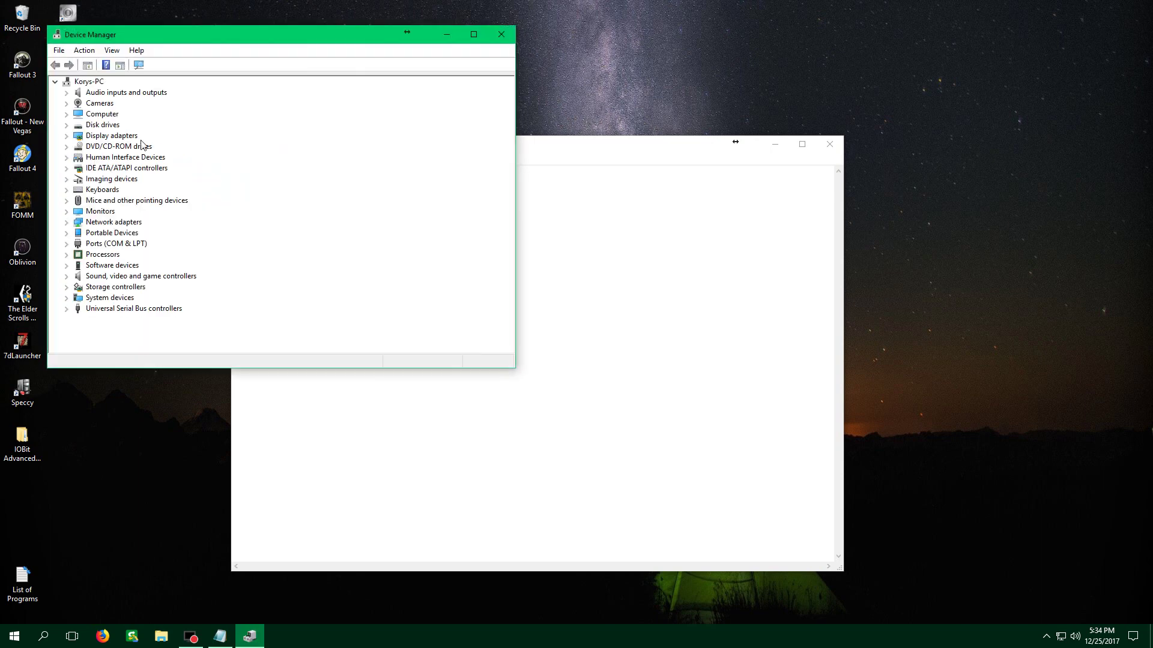
pyautogui.doubleClick(134, 93)
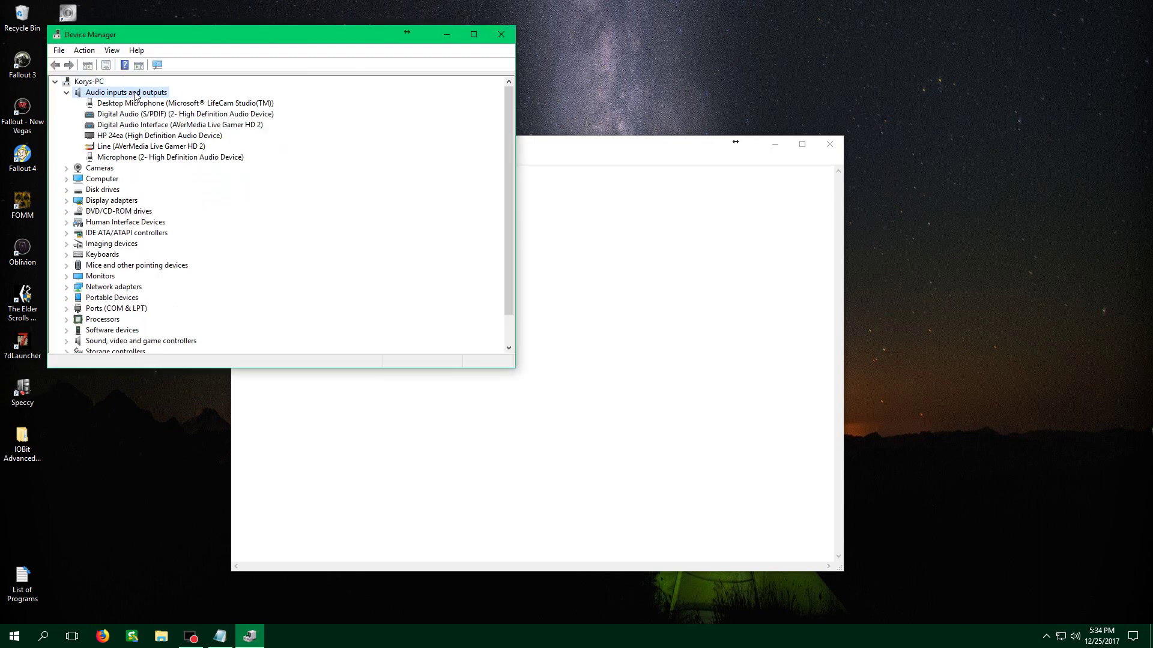
pyautogui.moveTo(191, 45); pyautogui.dragTo(384, 195)
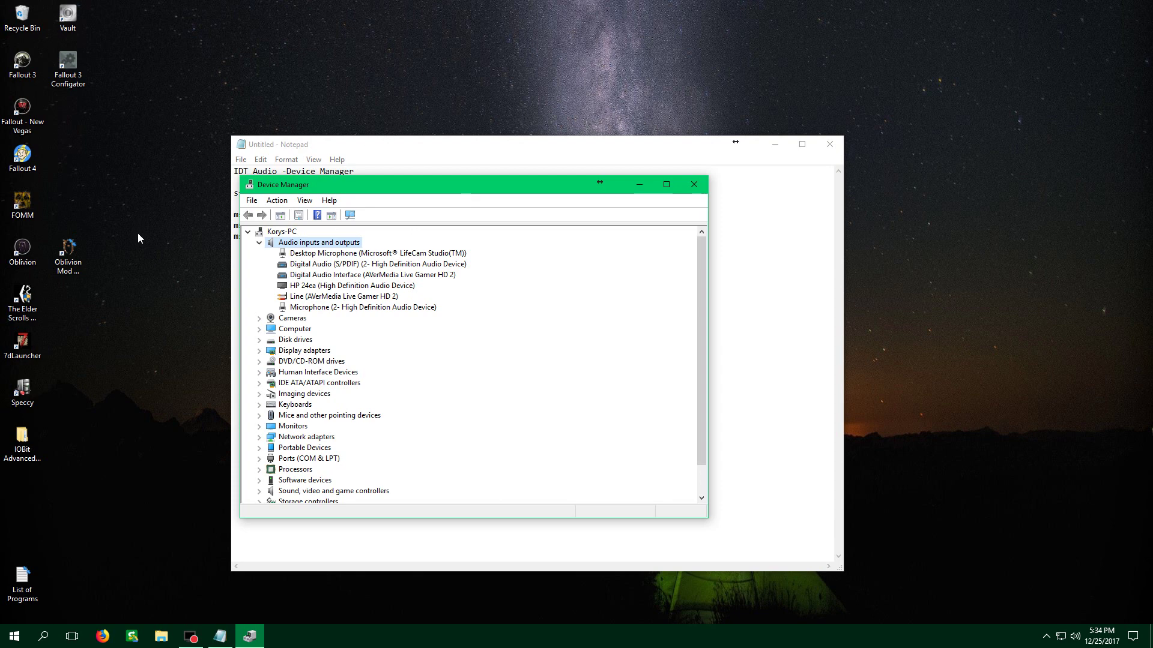
pyautogui.moveTo(341, 186)
pyautogui.mouseDown()
pyautogui.moveTo(447, 165)
pyautogui.moveTo(466, 177)
pyautogui.moveTo(347, 198)
pyautogui.mouseUp()
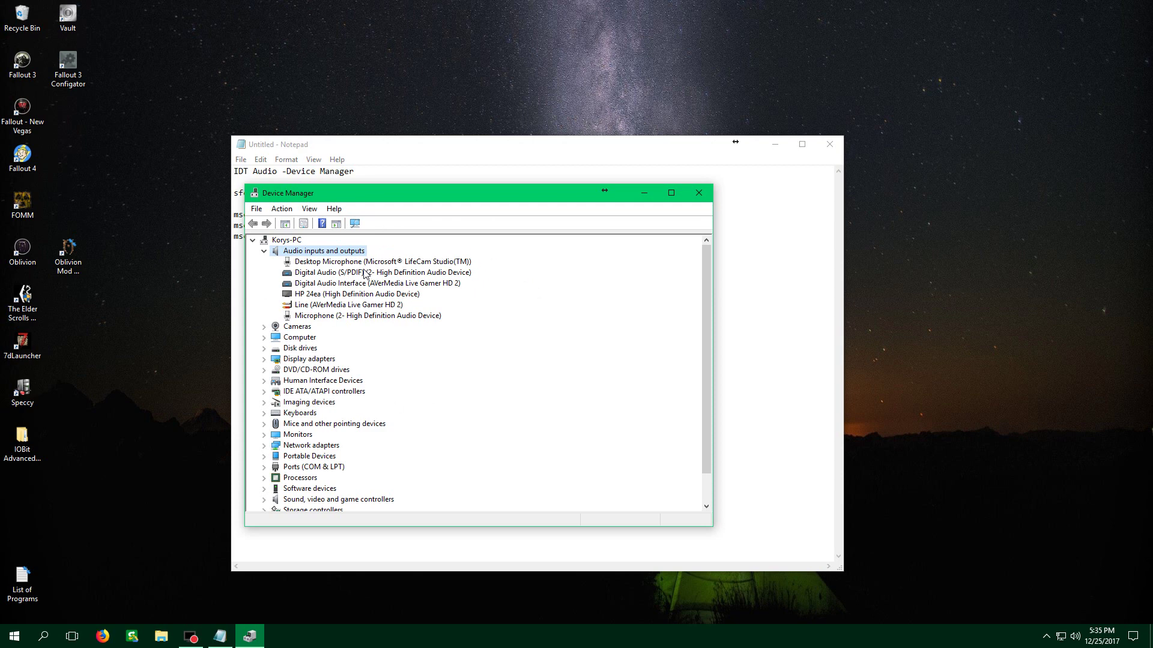
pyautogui.click(353, 225)
pyautogui.click(707, 195)
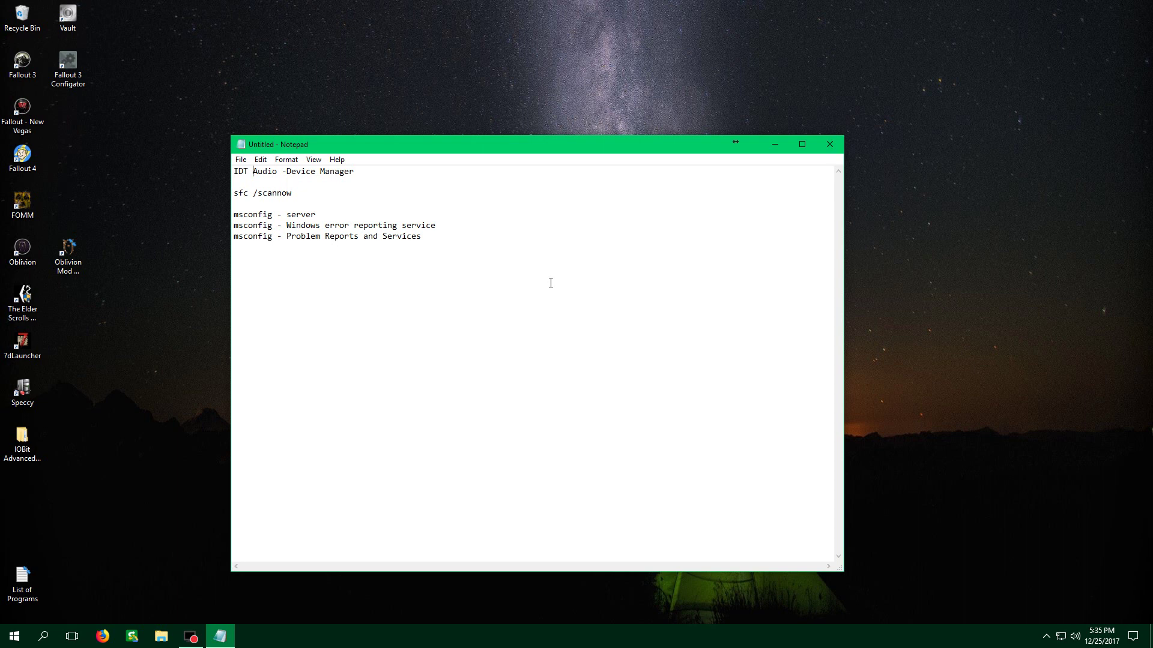
pyautogui.press('super')
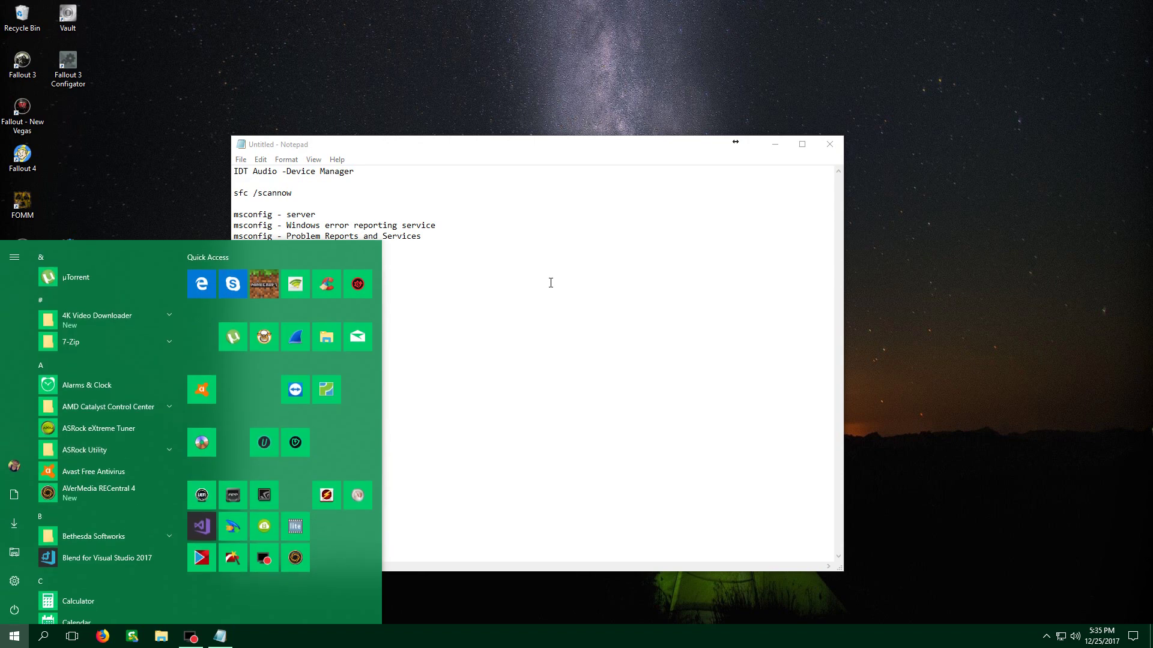
pyautogui.write('cmd')
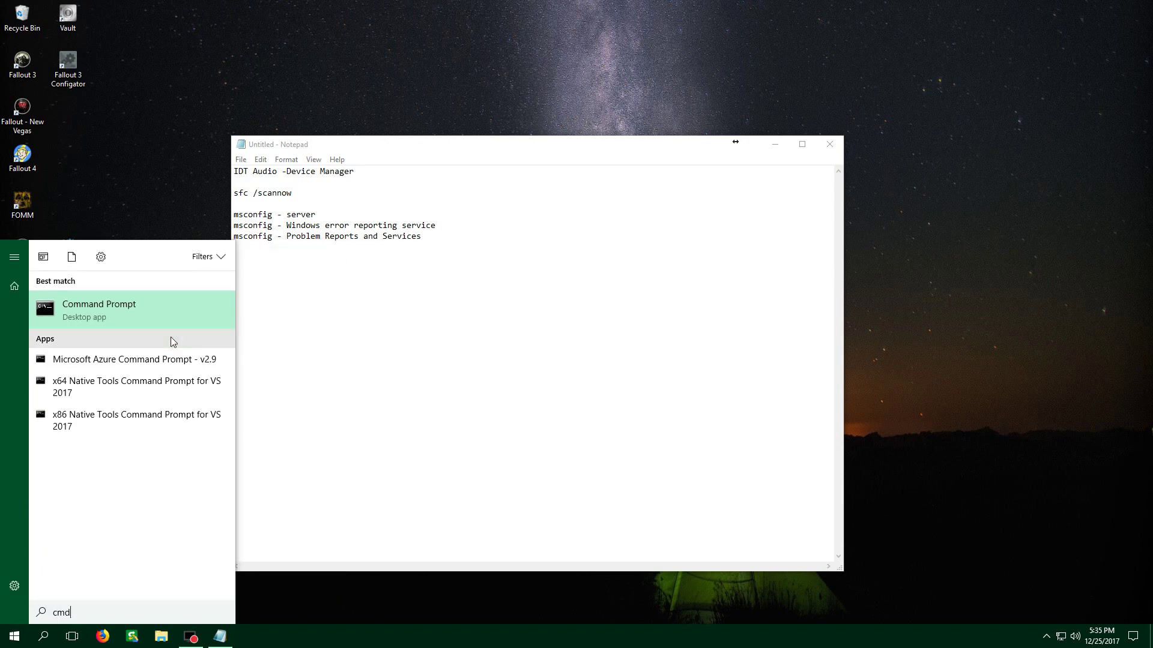
pyautogui.rightClick(171, 316)
pyautogui.click(180, 329)
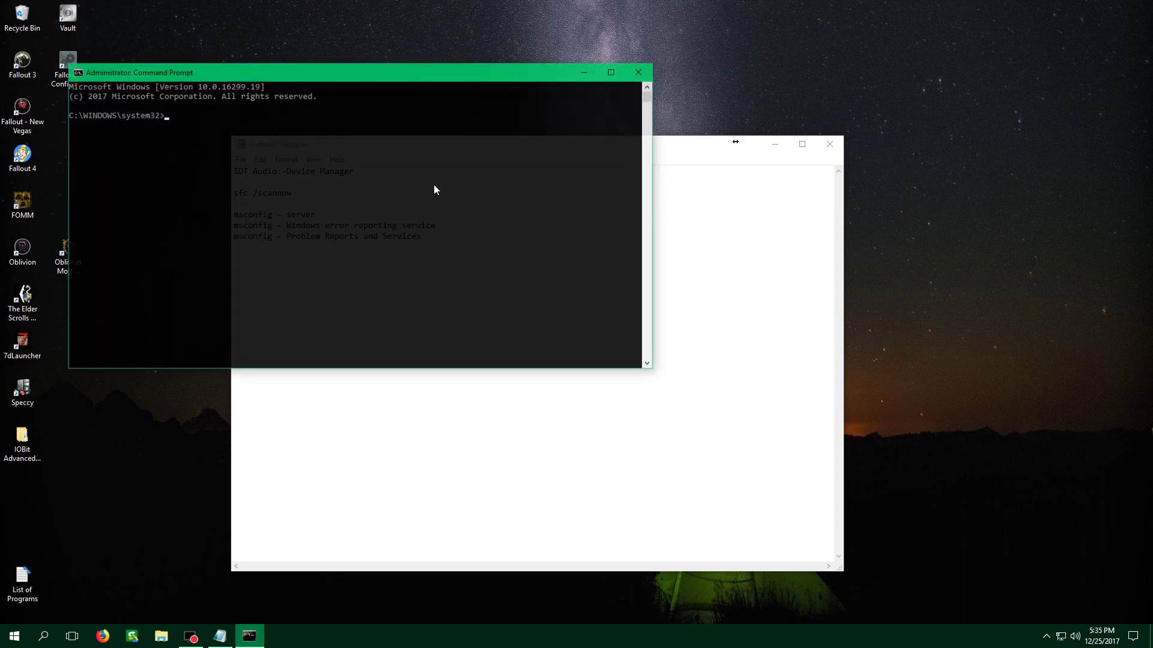
pyautogui.moveTo(210, 69); pyautogui.dragTo(452, 233)
pyautogui.write('sfc ')
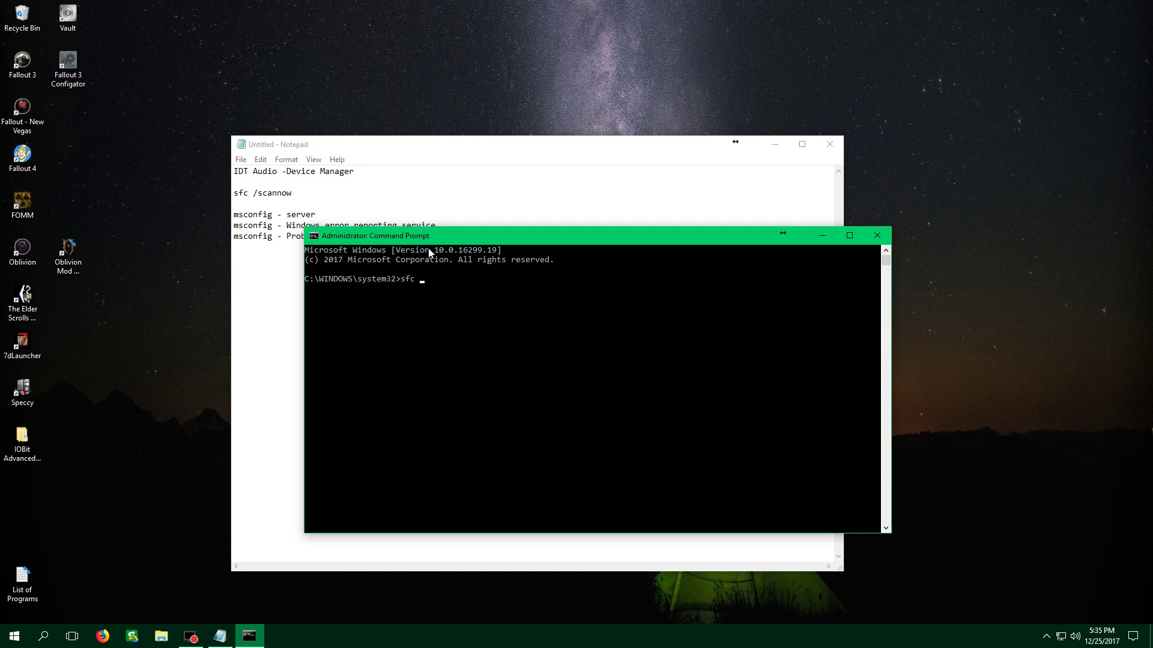
pyautogui.write('/scannow')
# Step: Close the Command Prompt and return to the Notepad checklist lines
pyautogui.click(876, 236)
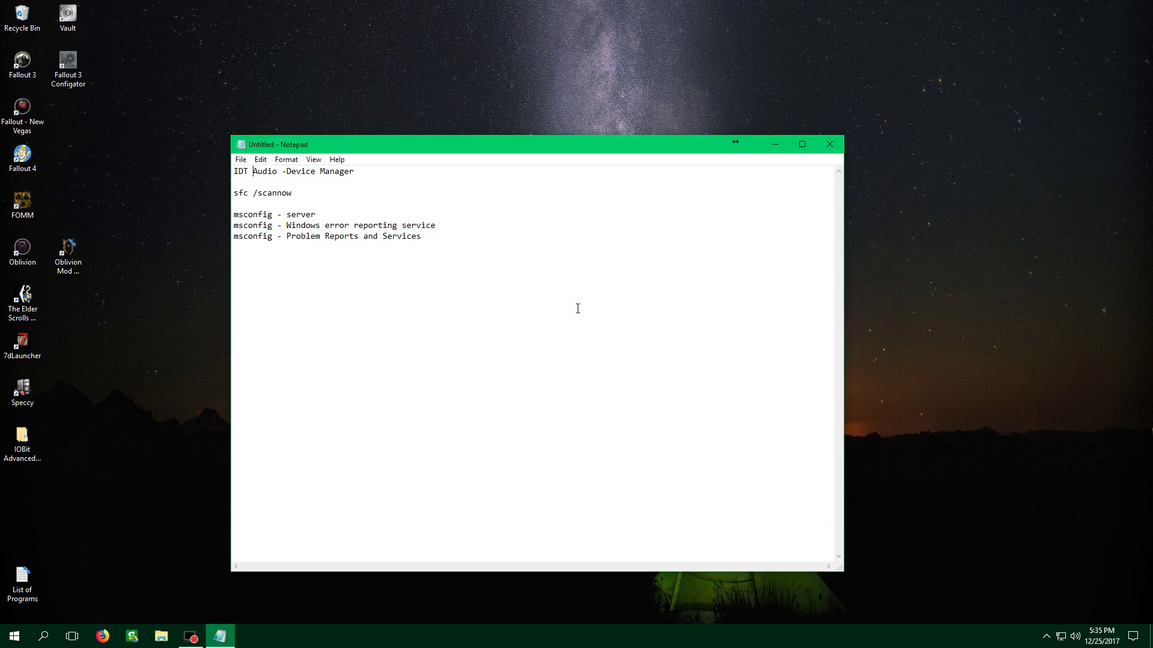
pyautogui.moveTo(303, 193); pyautogui.dragTo(199, 161)
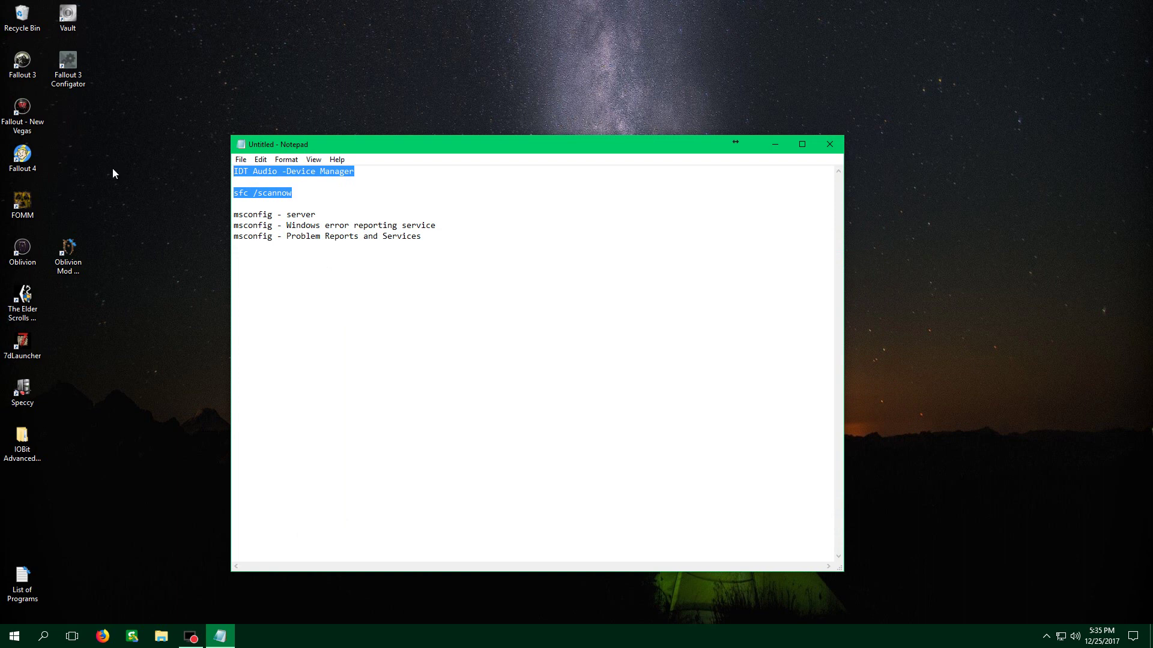
pyautogui.click(370, 205)
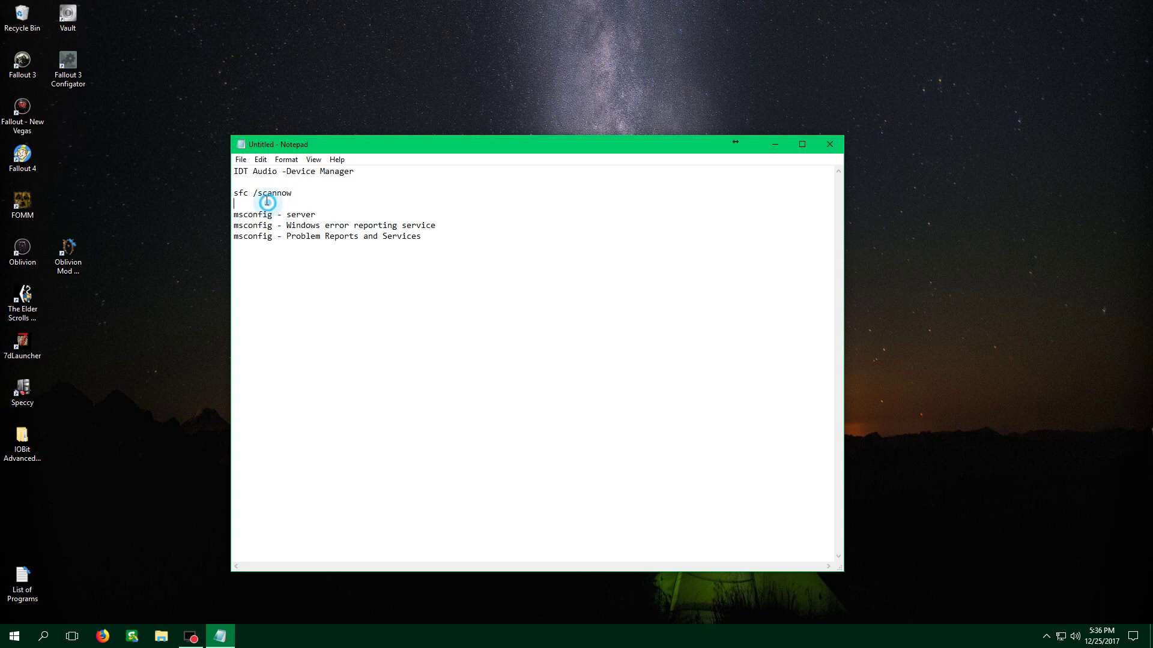
pyautogui.moveTo(262, 201); pyautogui.dragTo(234, 192)
pyautogui.click(240, 186)
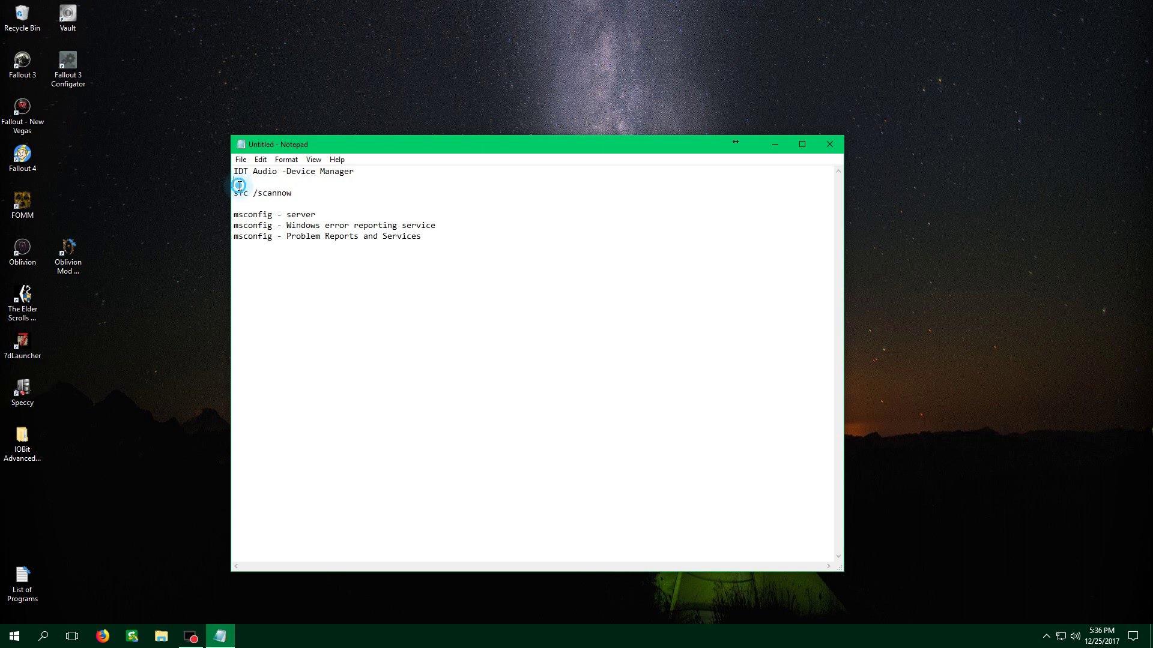
# Step: Move the Windows error reporting and Problem Reports lines above 'msconfig - server'
pyautogui.click(333, 214)
pyautogui.moveTo(458, 245); pyautogui.dragTo(232, 227)
pyautogui.hotkey('ctrl', 'c')
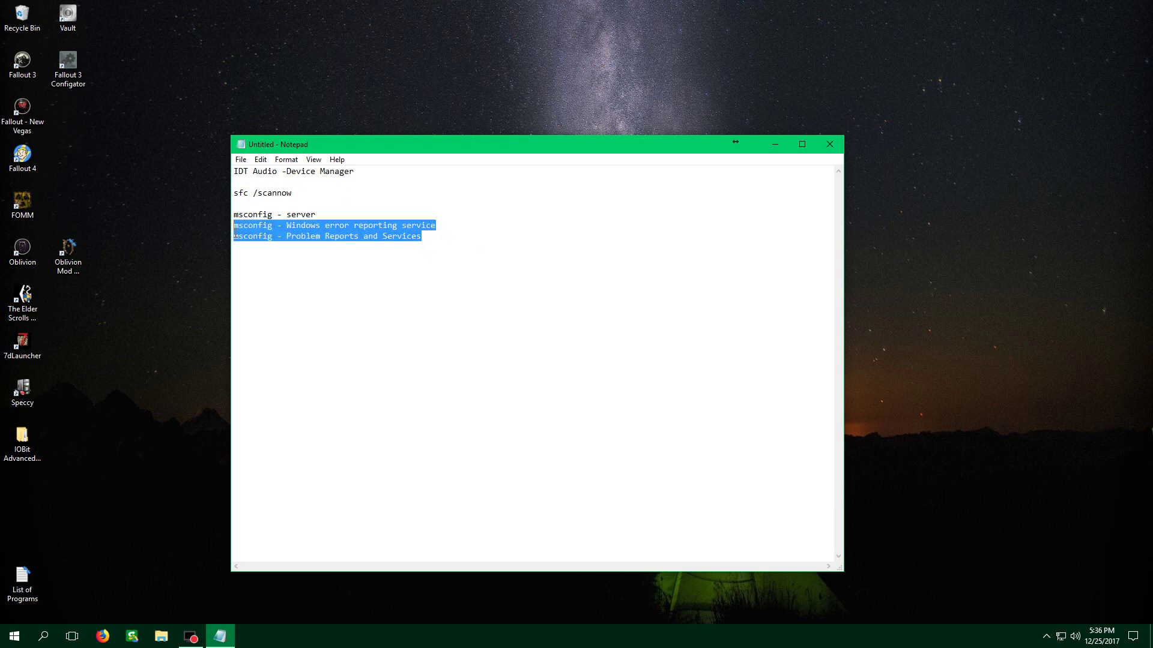
pyautogui.press('Delete')
pyautogui.click(234, 205)
pyautogui.press('Return')
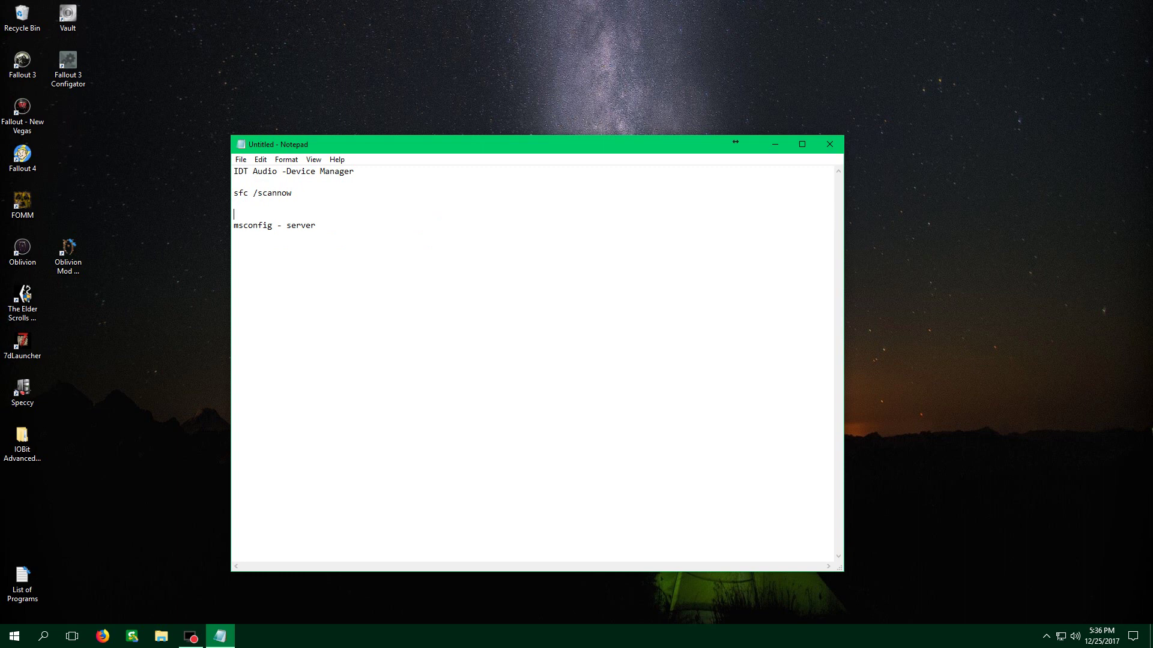
pyautogui.hotkey('ctrl', 'v')
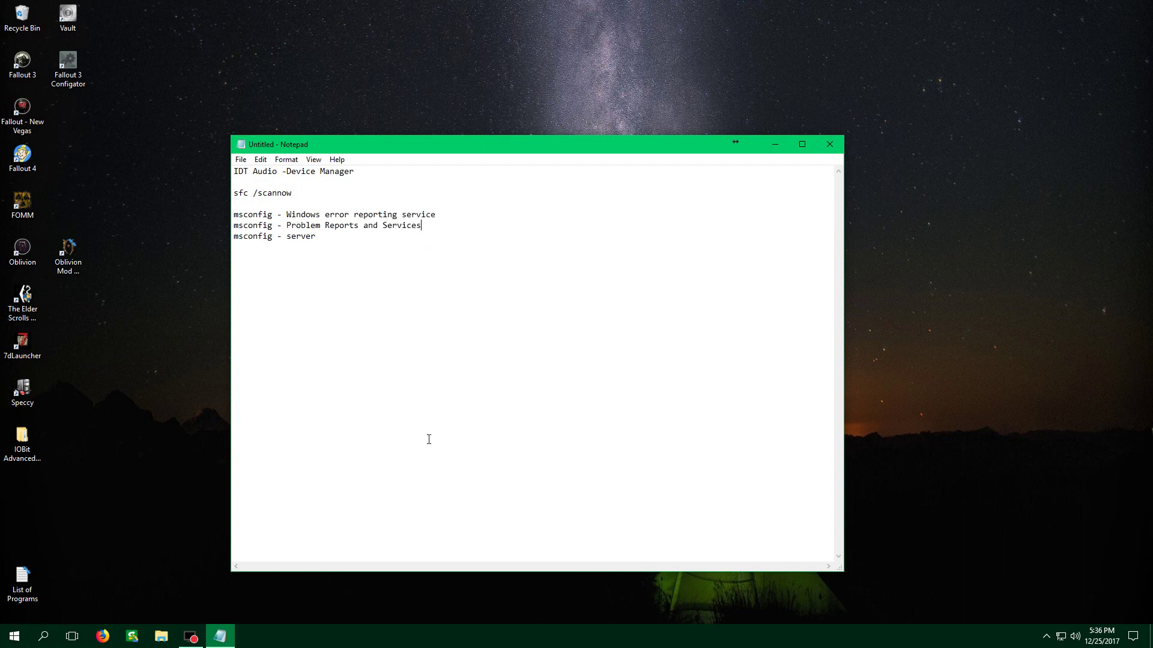
# Step: Launch msconfig from the Run box and show its Services tab
pyautogui.press('super+r')
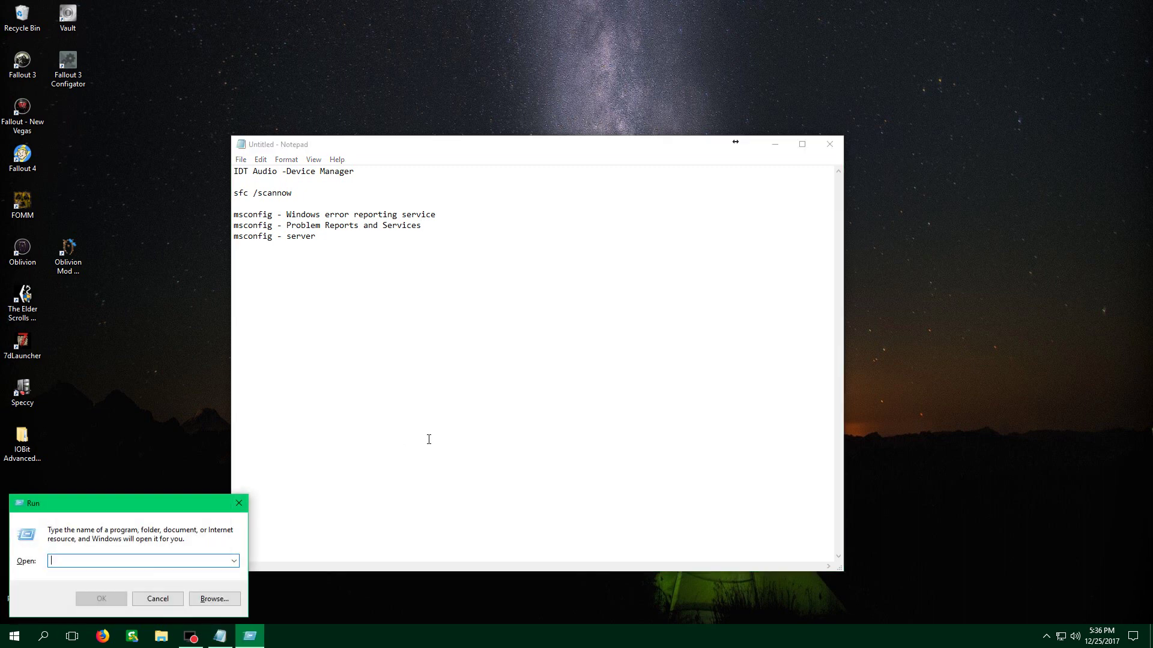
pyautogui.write('msconfig')
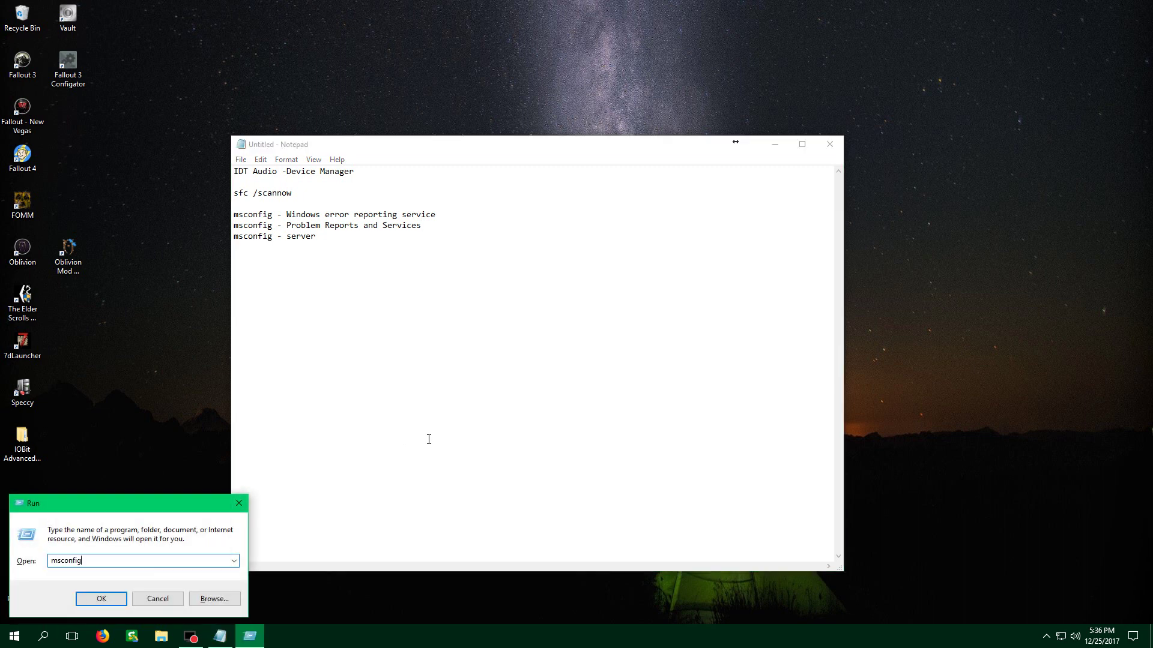
pyautogui.press('Return')
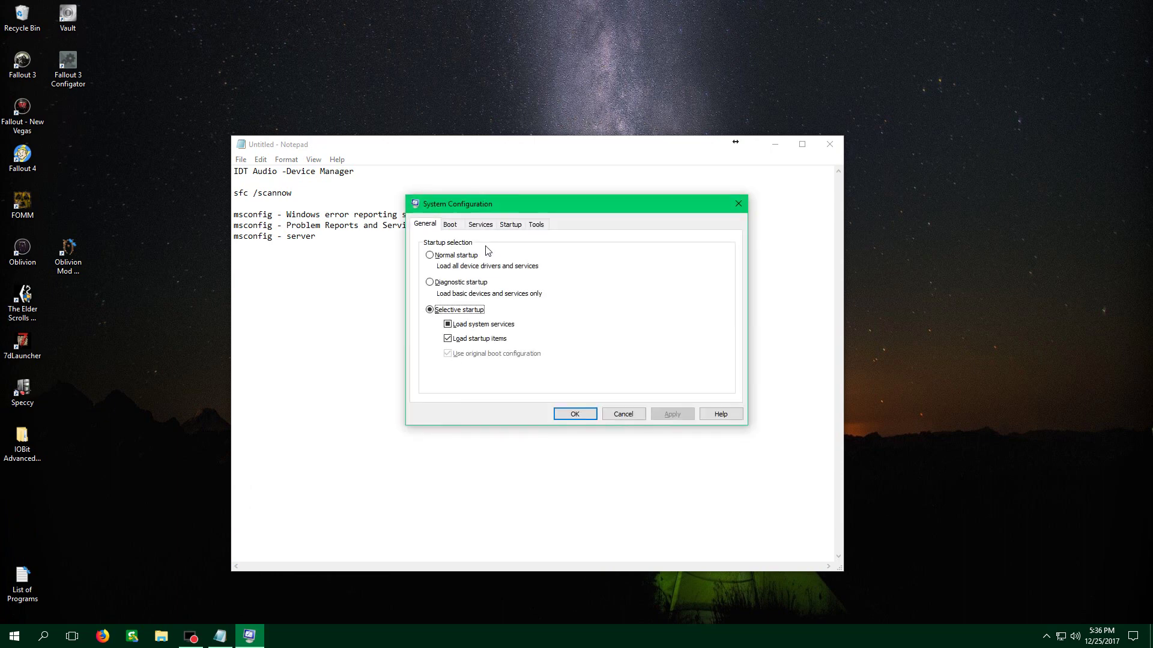
pyautogui.click(481, 227)
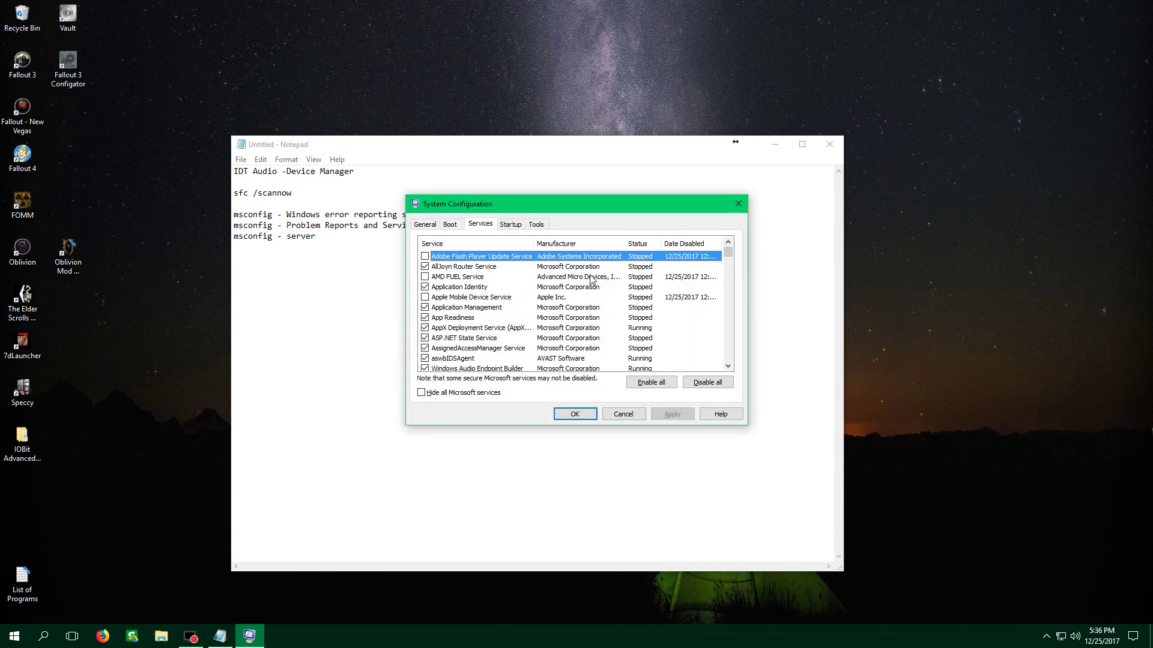
pyautogui.moveTo(527, 203); pyautogui.dragTo(470, 291)
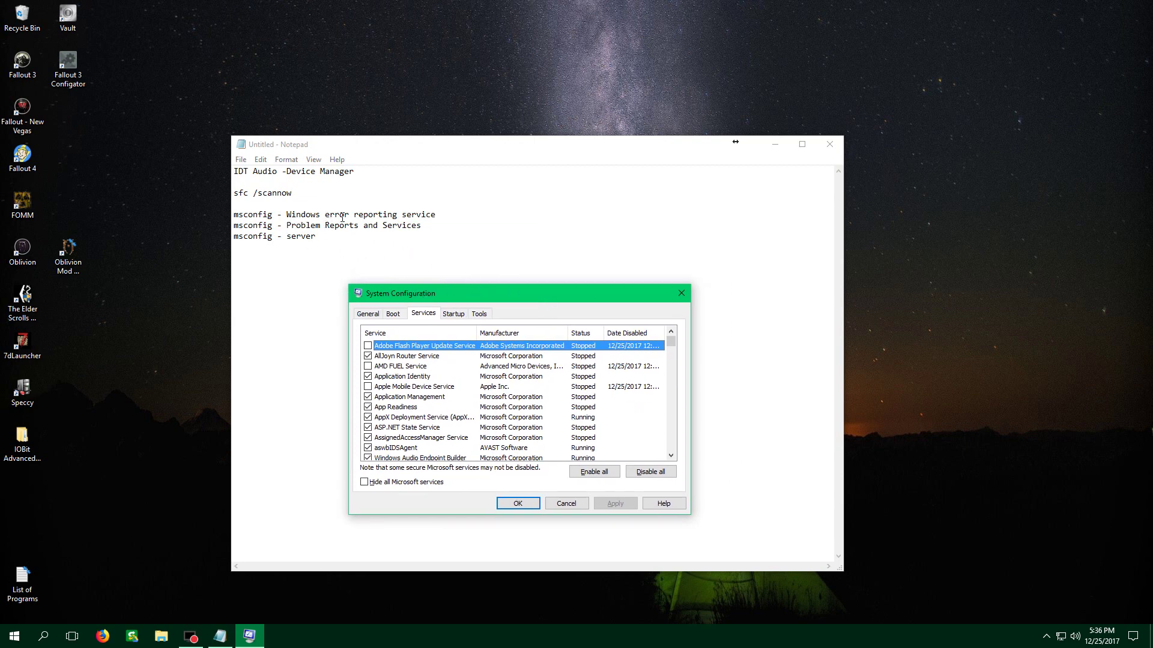
# Step: Add a new line reading 'uncheck' to the Notepad checklist
pyautogui.click(328, 204)
pyautogui.press('Return')
pyautogui.write('un')
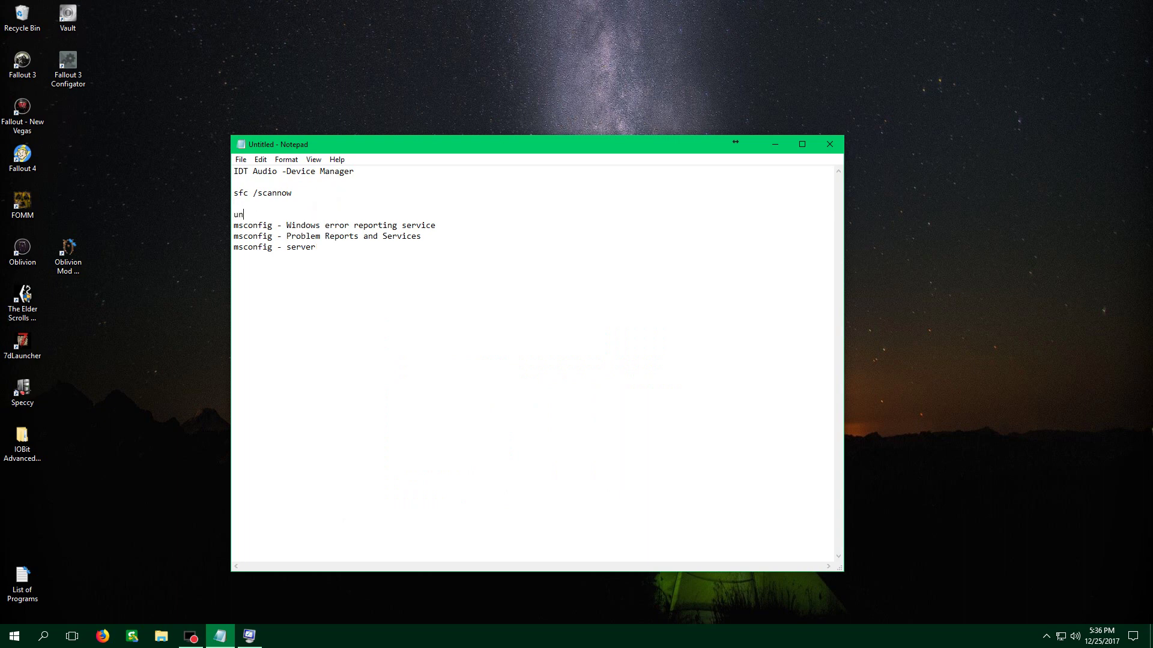
pyautogui.write('check')
# Step: Sort services by name and select Windows Error Reporting Service in System Configuration
pyautogui.click(249, 636)
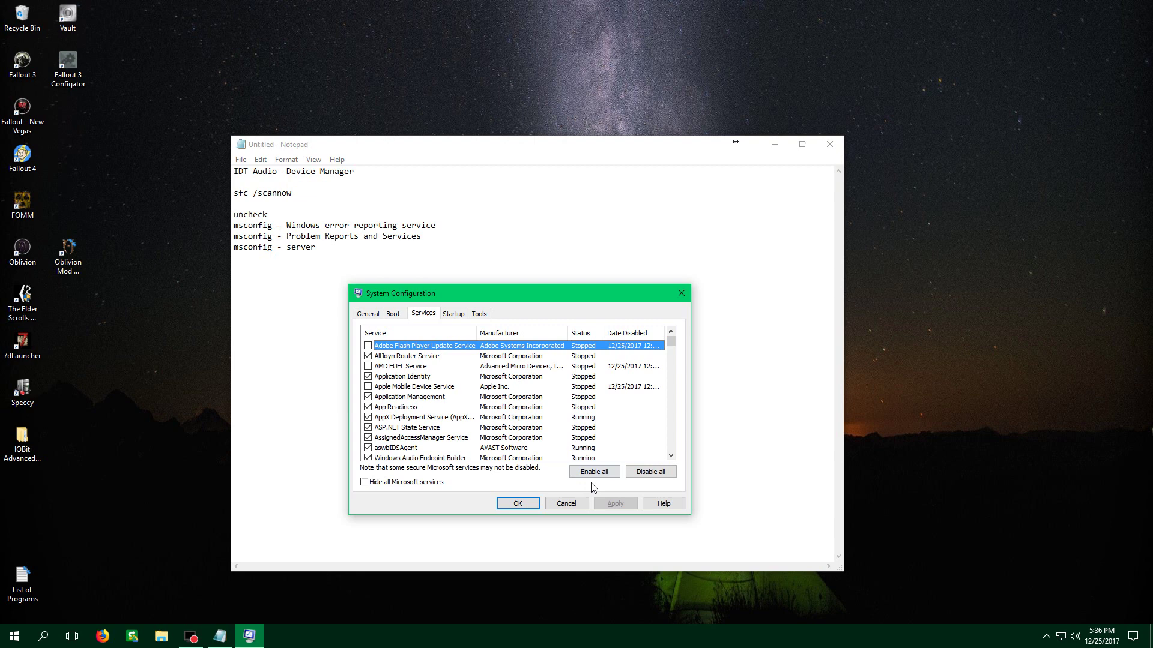
pyautogui.moveTo(670, 344); pyautogui.dragTo(659, 455)
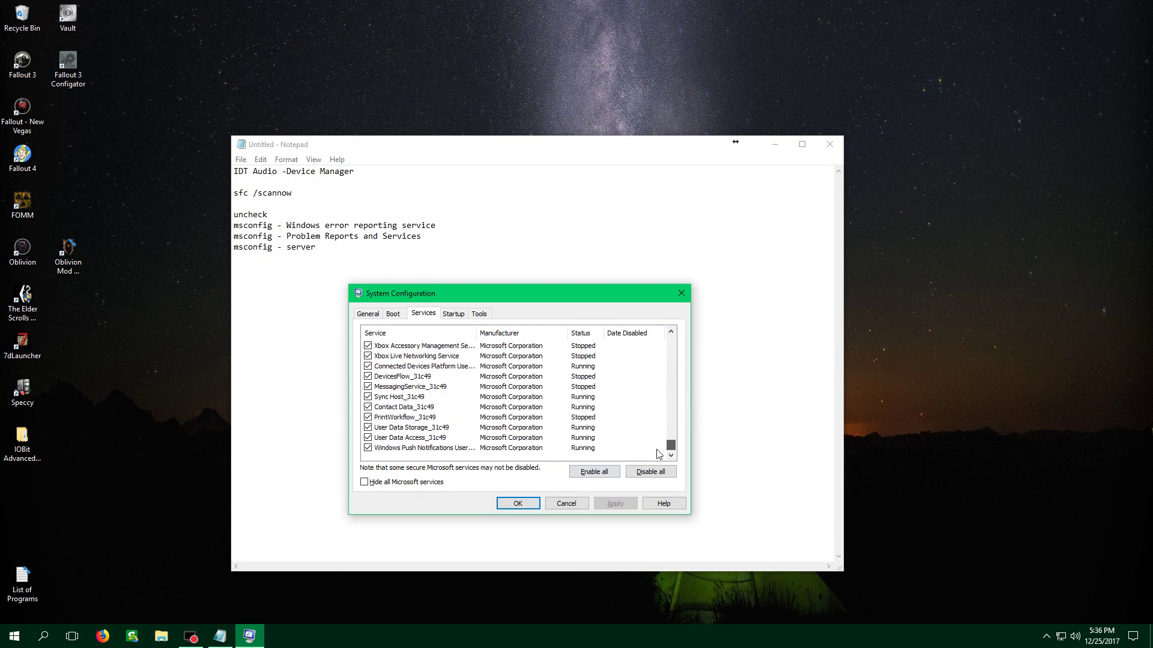
pyautogui.scroll(5, 576, 445)
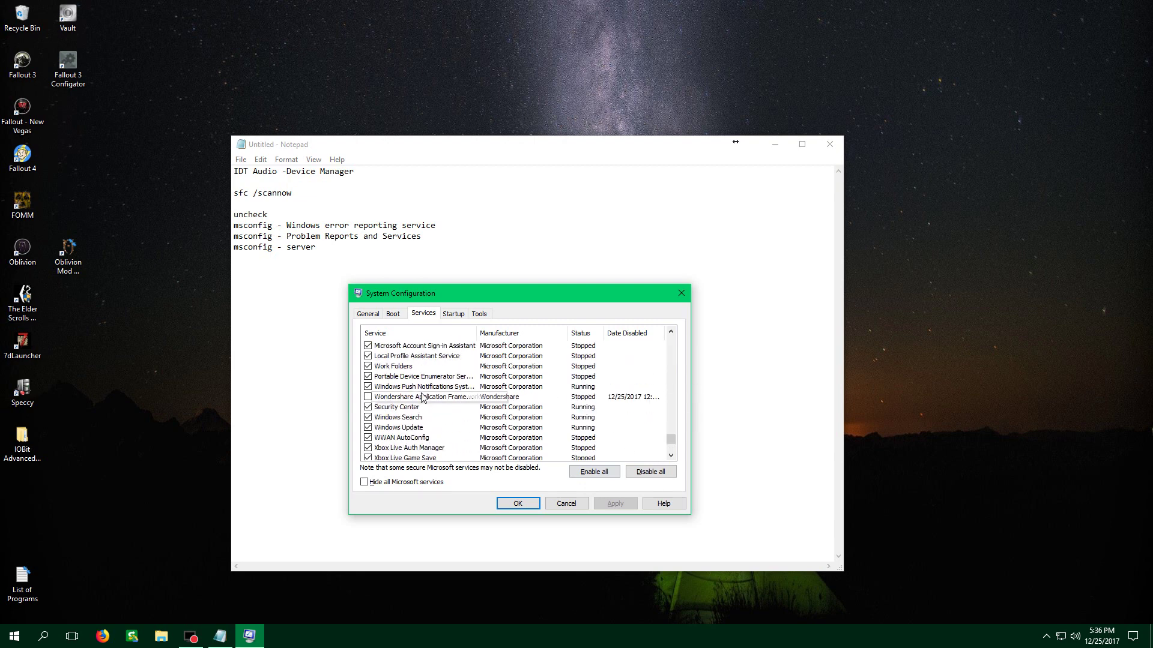
pyautogui.scroll(1, 403, 412)
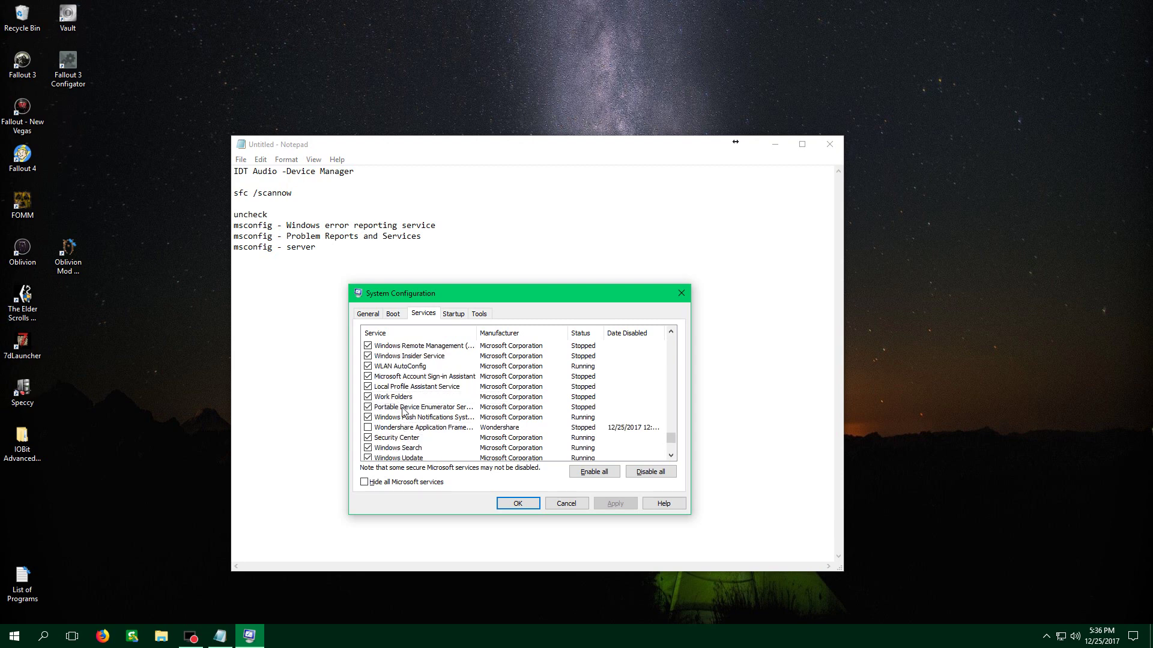
pyautogui.scroll(-2, 403, 414)
pyautogui.click(396, 333)
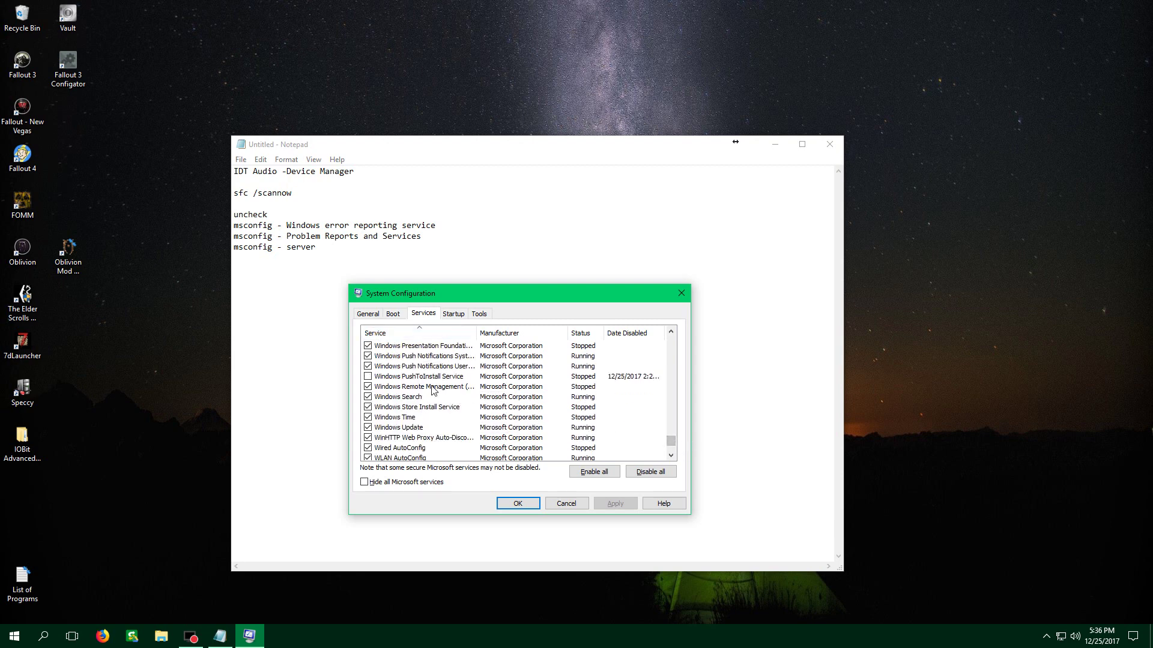
pyautogui.scroll(6, 434, 391)
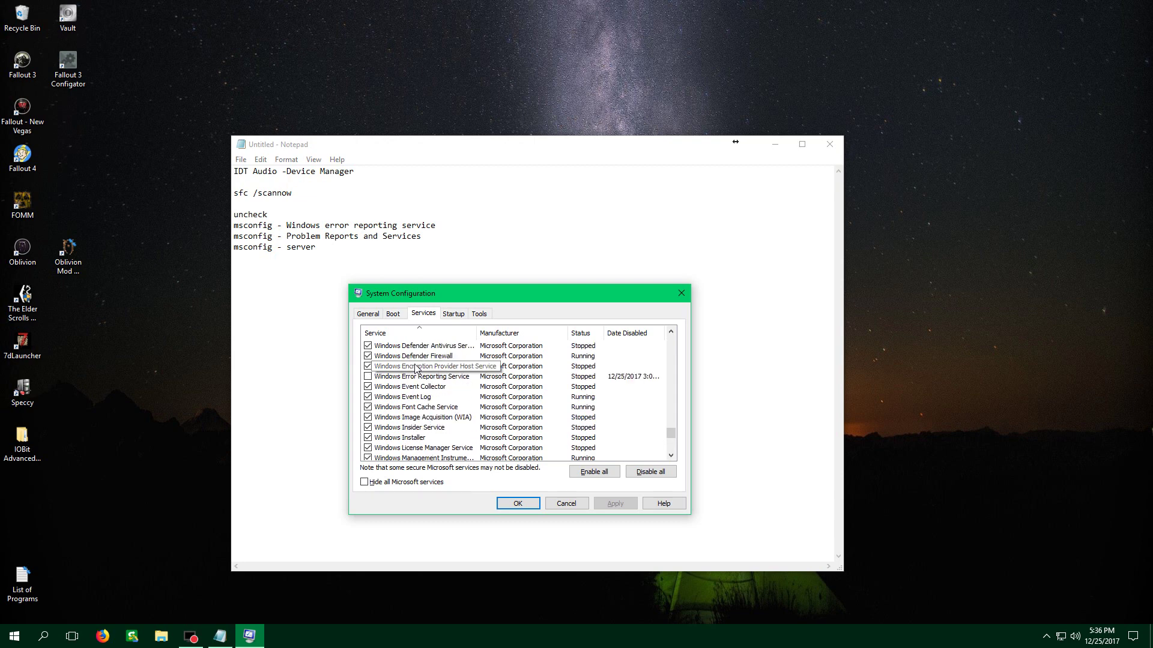
pyautogui.click(419, 377)
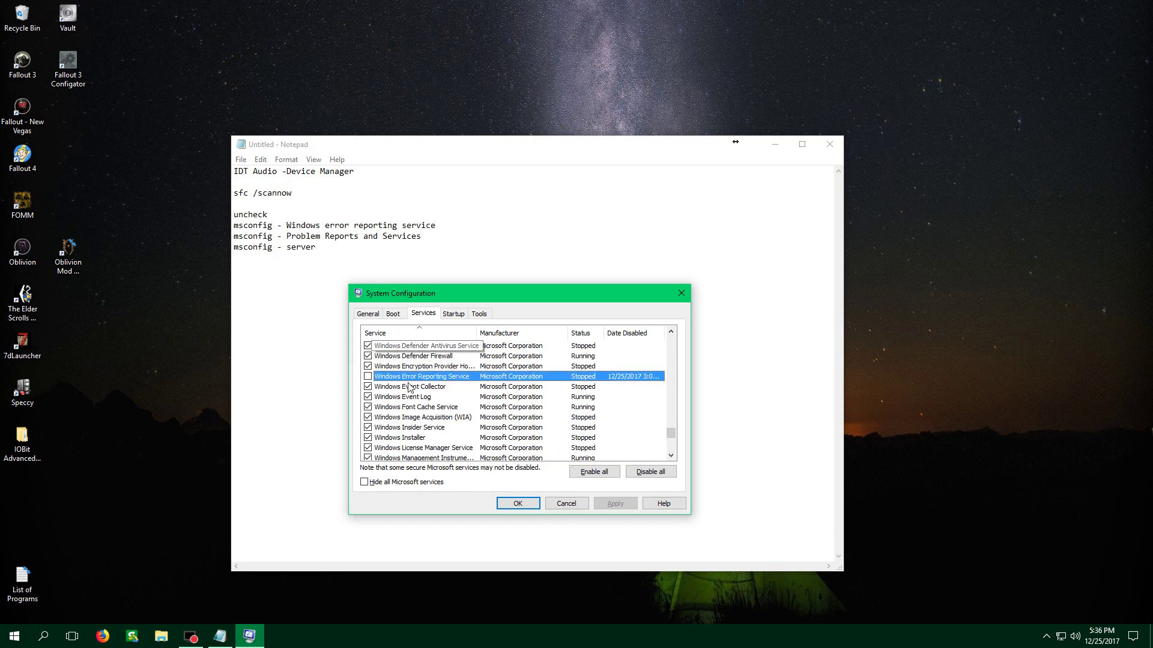
pyautogui.scroll(7, 442, 410)
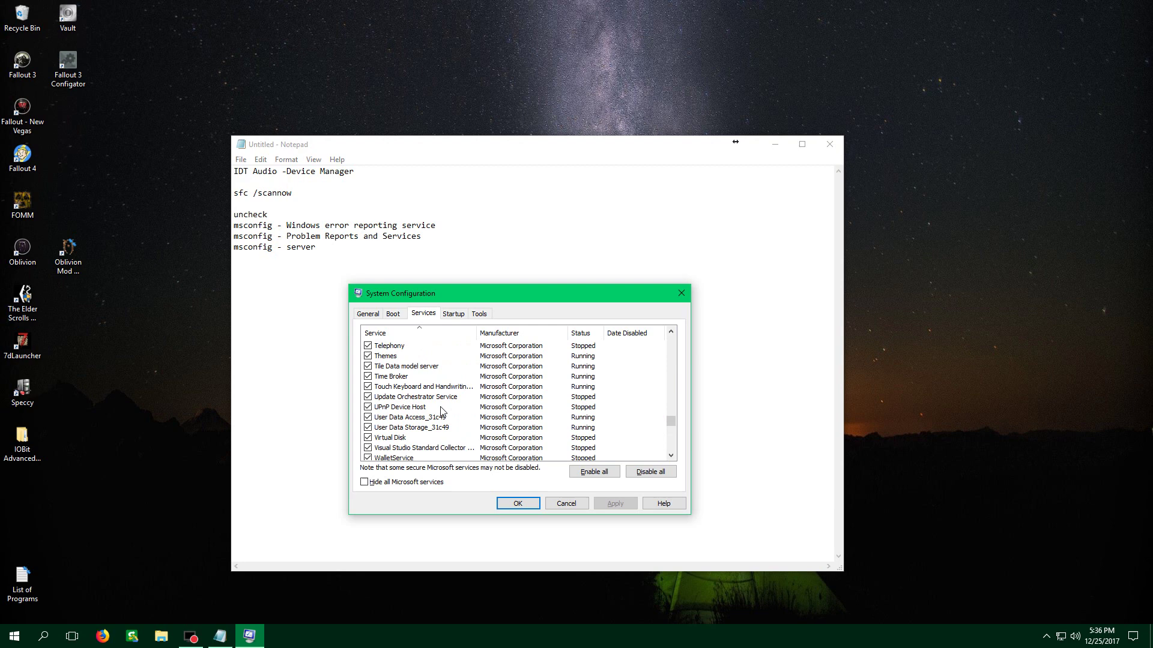
pyautogui.scroll(13, 442, 410)
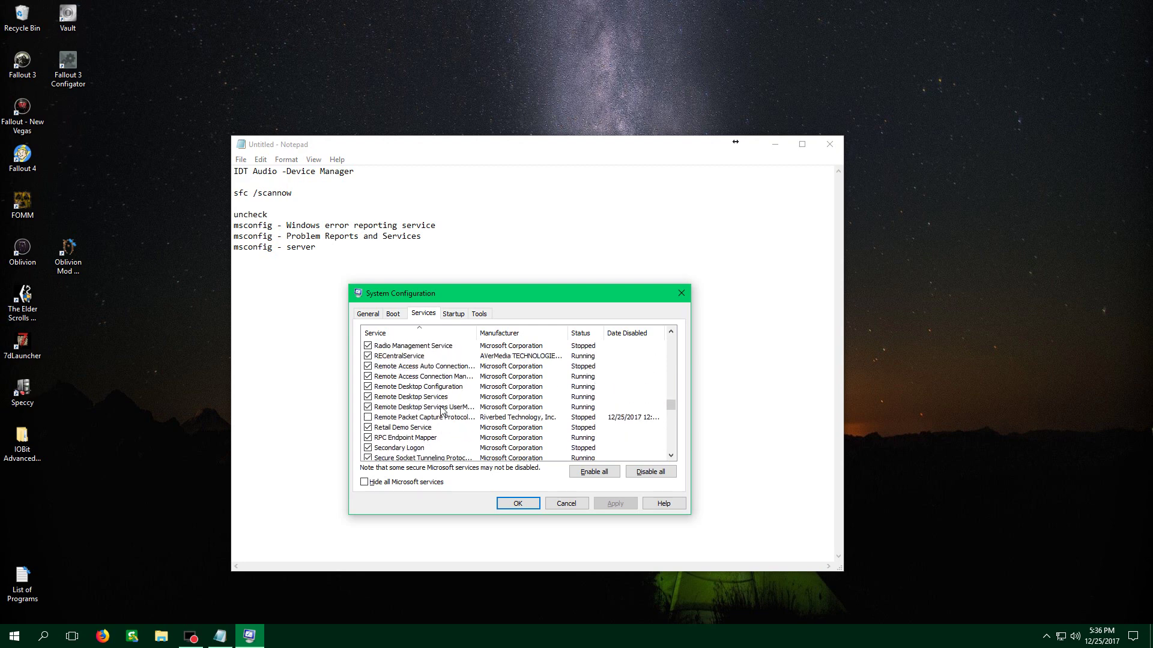
pyautogui.scroll(6, 443, 410)
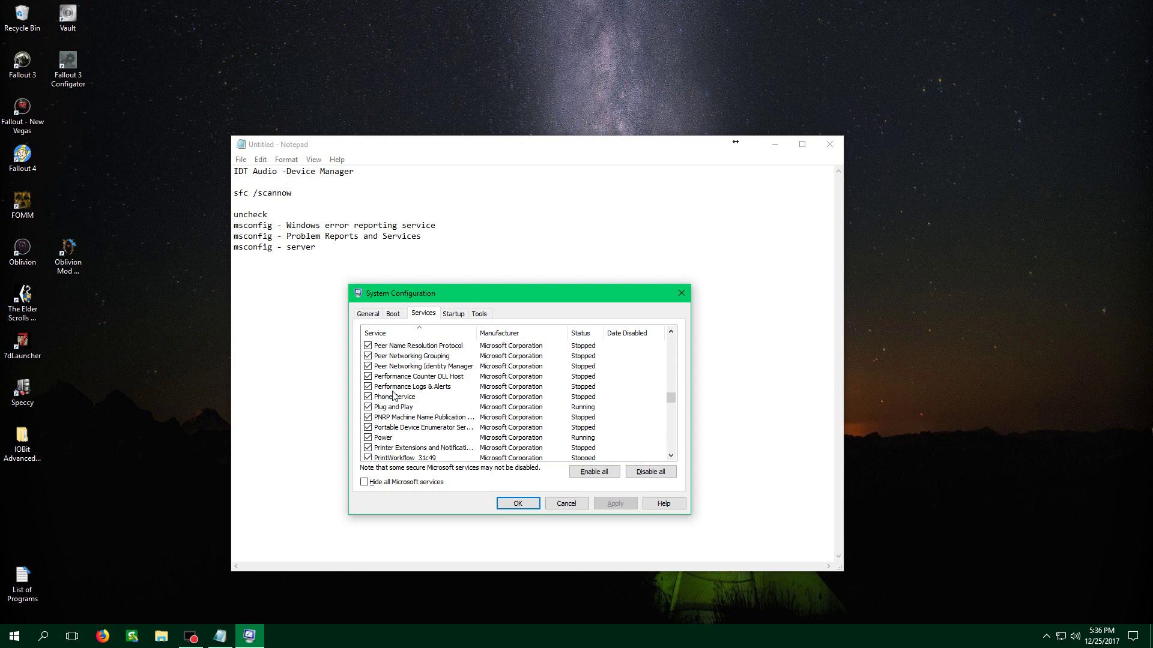
pyautogui.scroll(1, 396, 386)
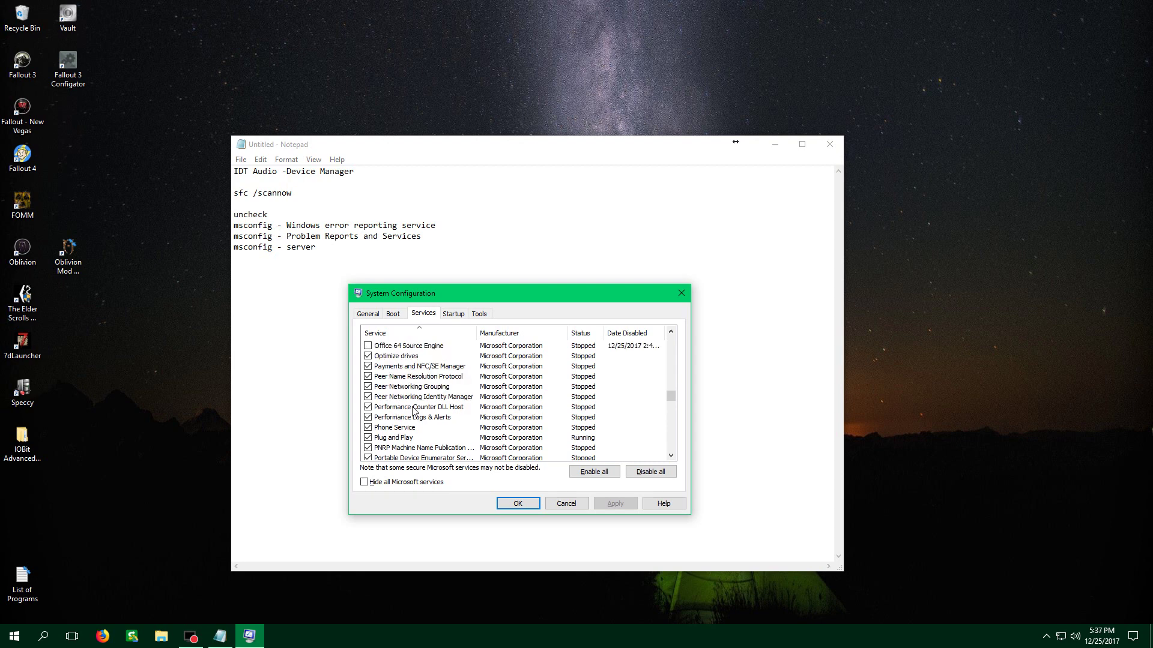
pyautogui.click(413, 439)
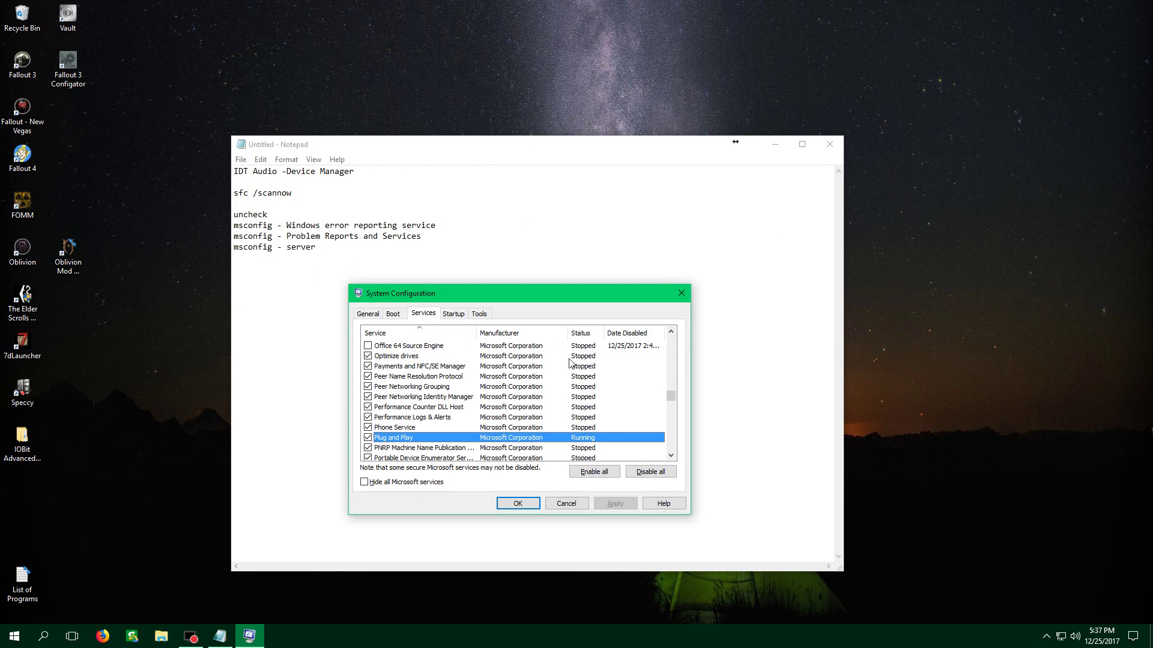
pyautogui.doubleClick(304, 249)
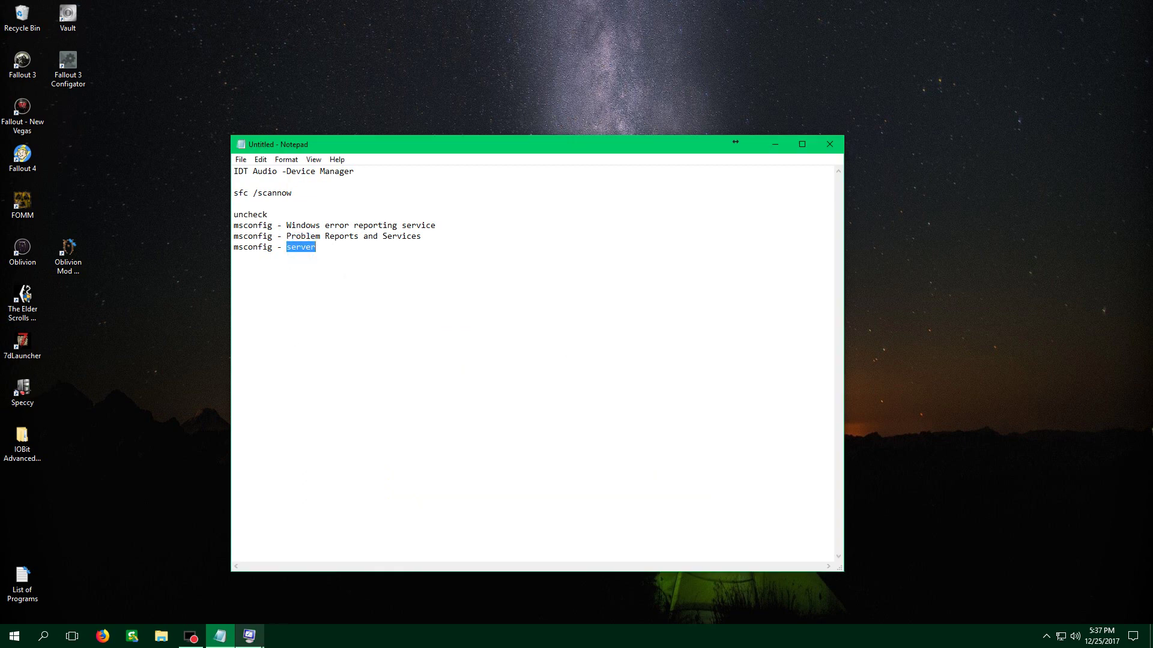
pyautogui.click(252, 637)
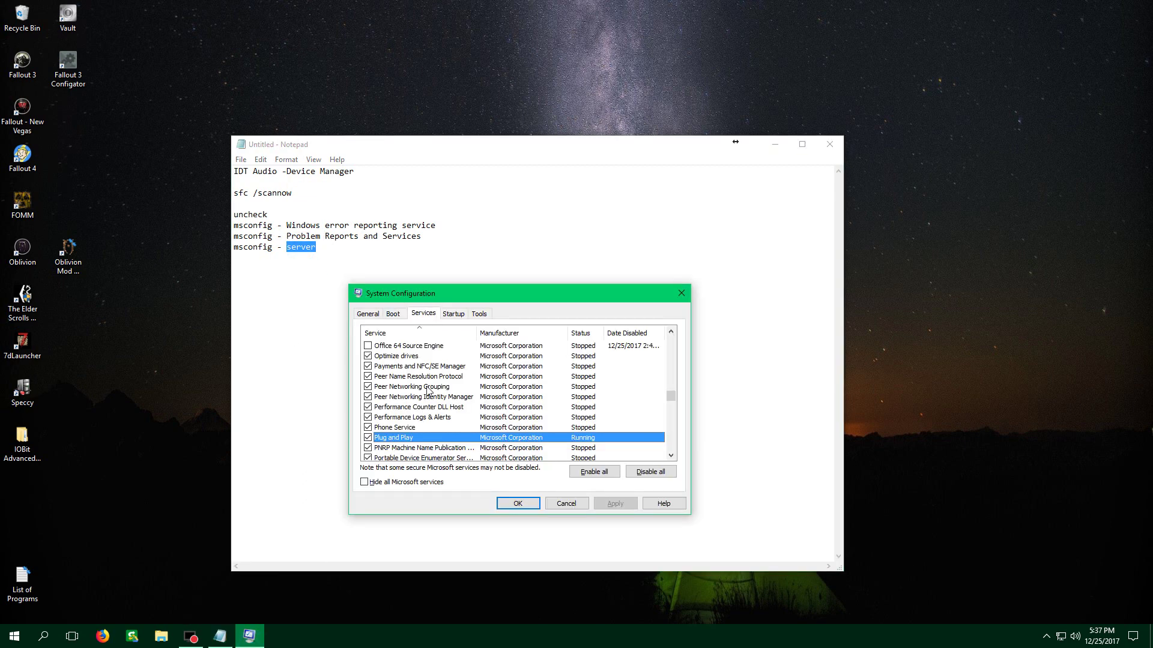
pyautogui.press('Up')
pyautogui.press('Up')
pyautogui.press('Up')
pyautogui.press('Up')
pyautogui.press('Up')
pyautogui.press('Up')
pyautogui.scroll(-1, 423, 397)
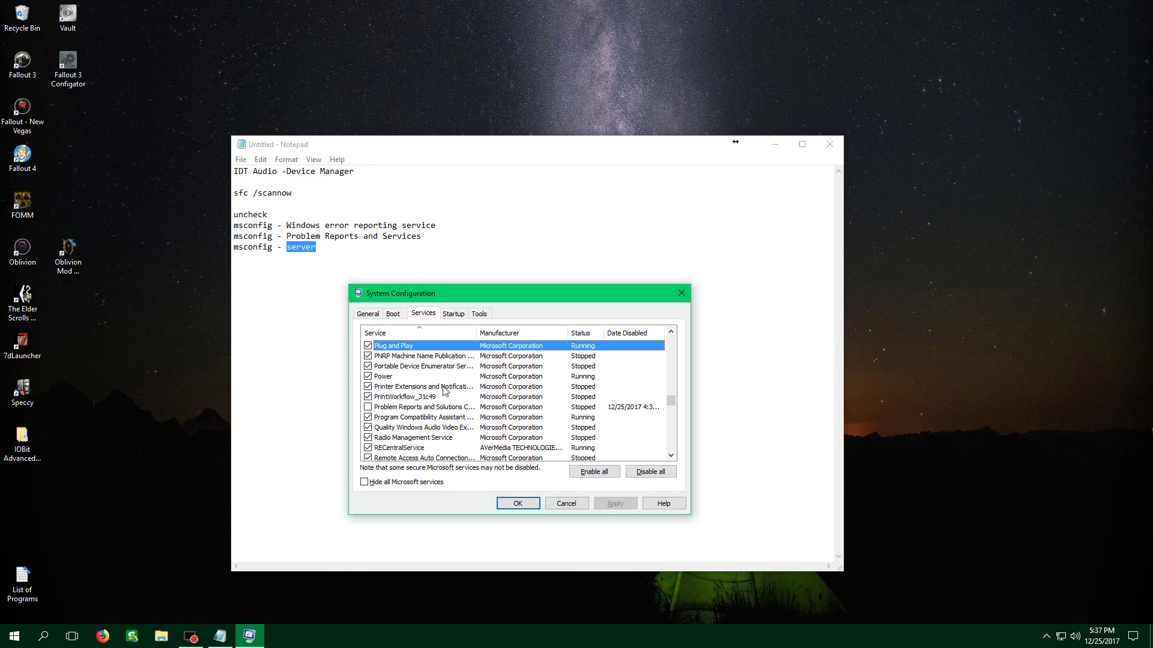
pyautogui.scroll(12, 492, 429)
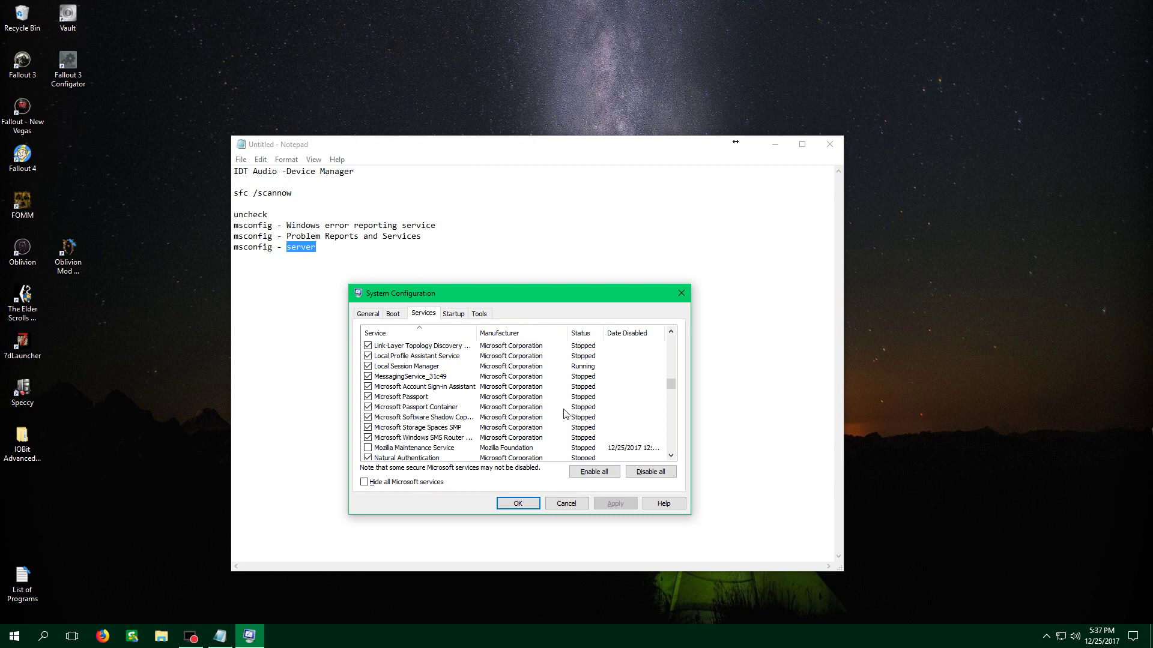
pyautogui.scroll(-7, 548, 426)
pyautogui.scroll(-20, 547, 426)
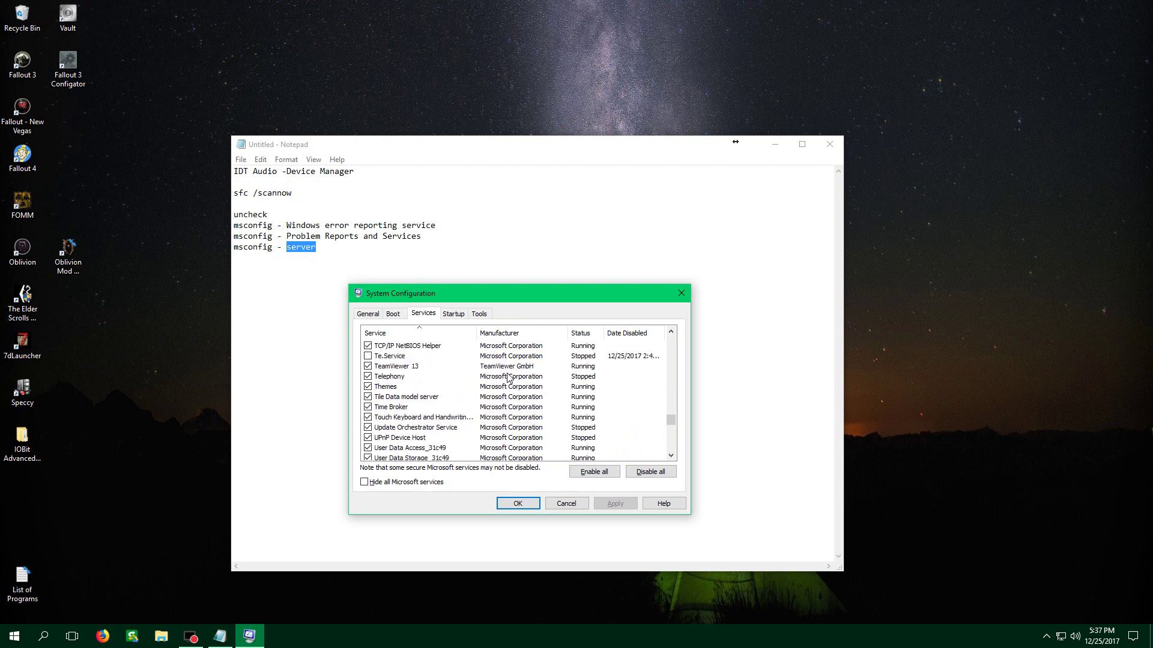
pyautogui.scroll(-8, 543, 418)
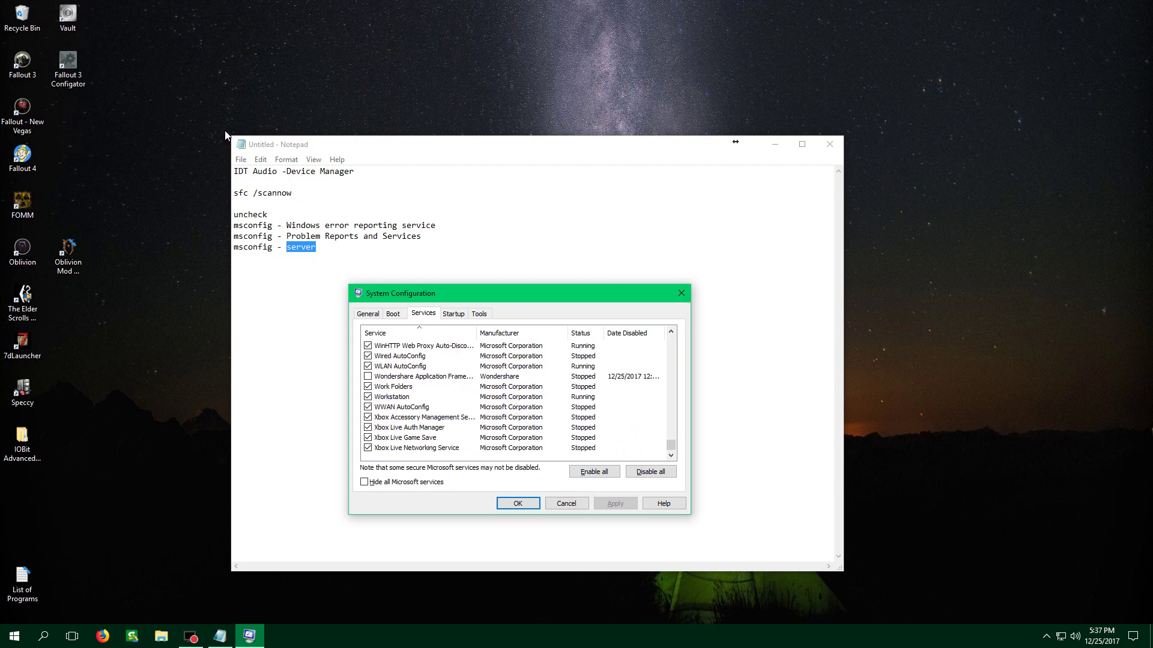
pyautogui.click(301, 225)
pyautogui.moveTo(315, 247); pyautogui.dragTo(287, 226)
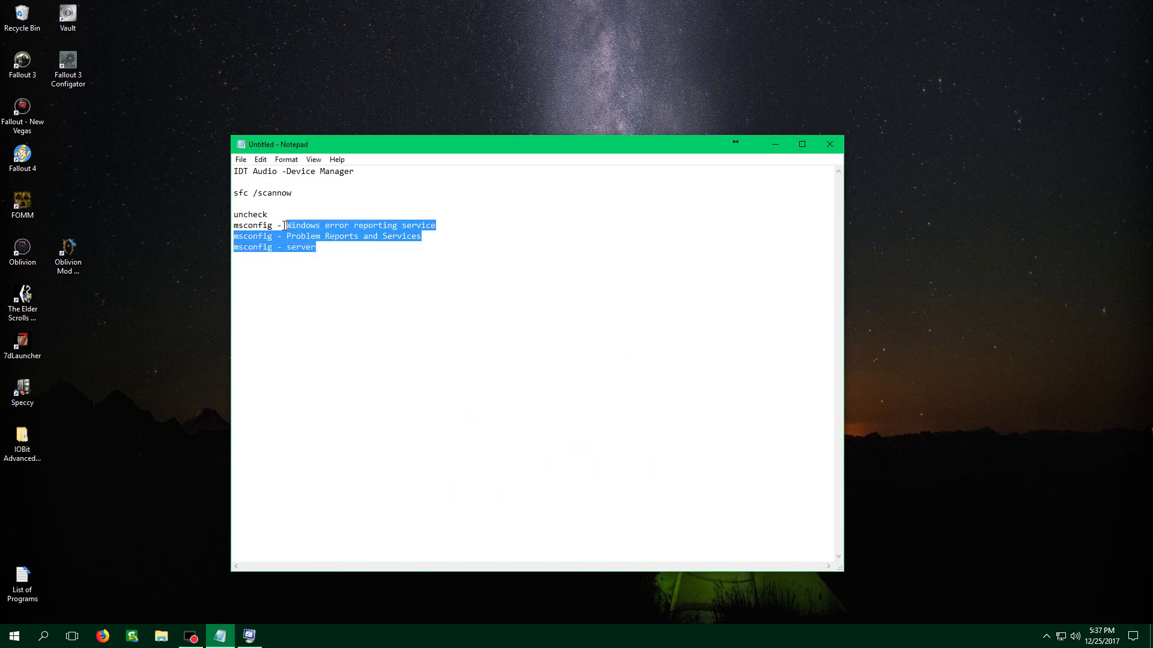
pyautogui.click(282, 225)
# Step: Uncheck all services with Disable all, then cancel System Configuration without applying
pyautogui.click(250, 636)
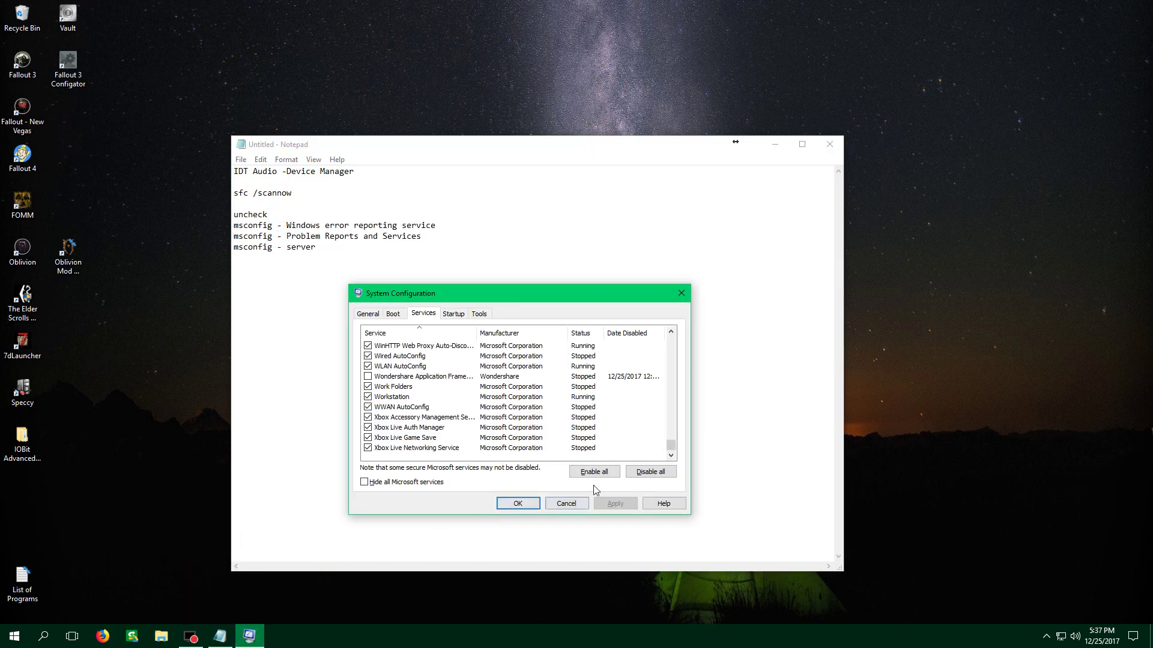
pyautogui.click(640, 473)
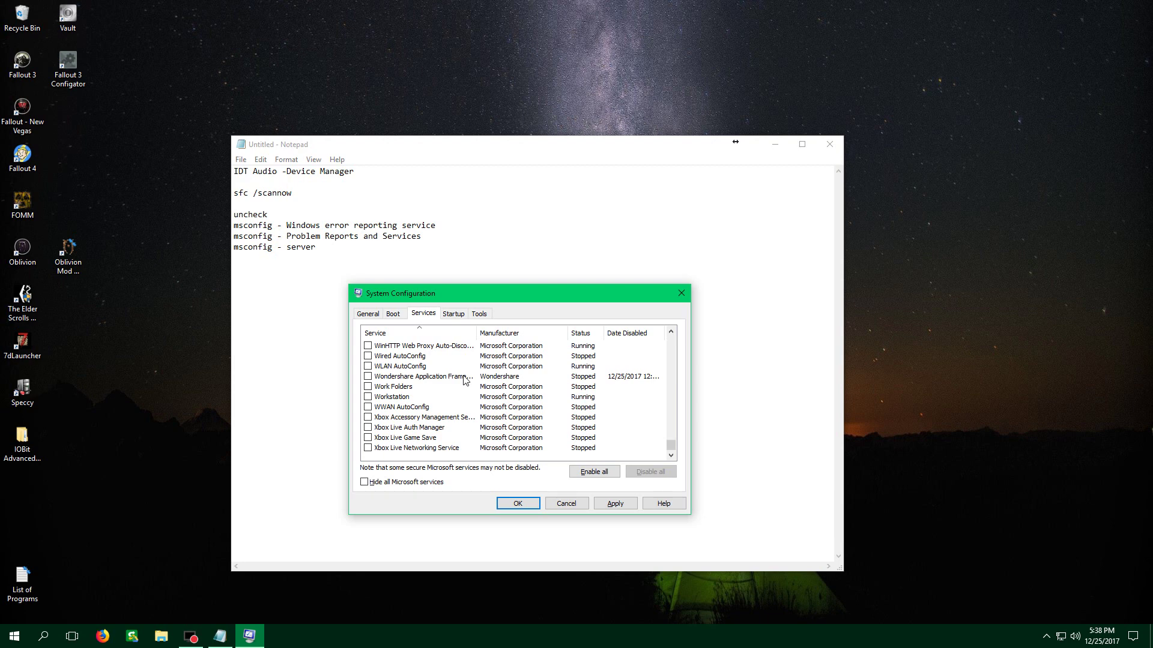
pyautogui.click(563, 504)
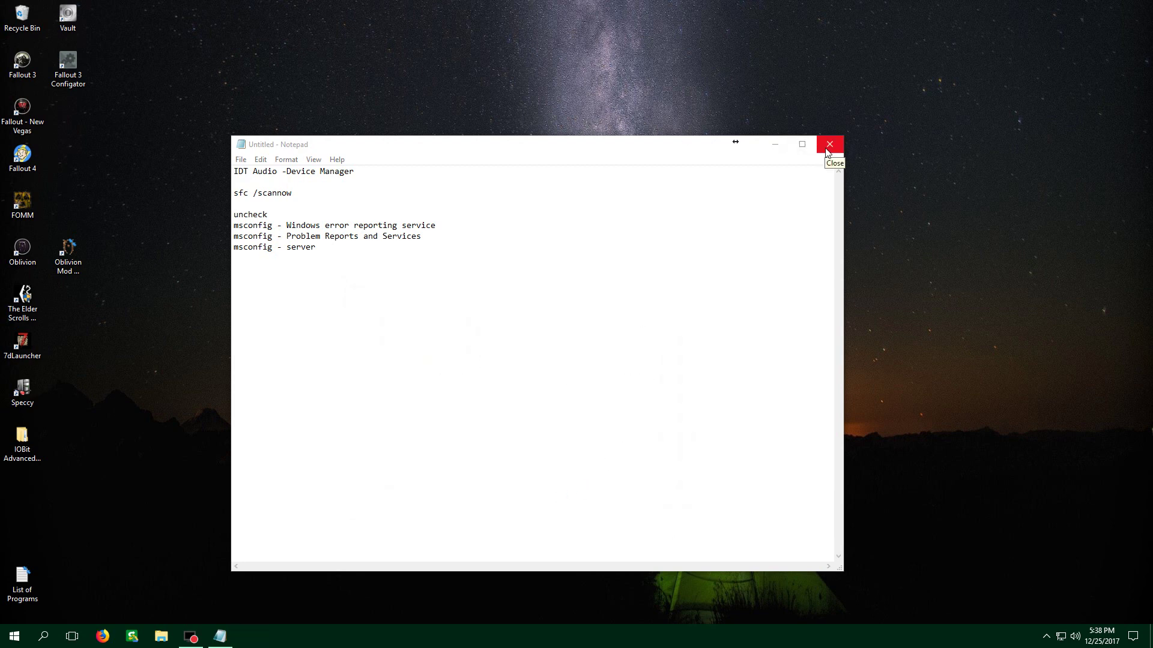
pyautogui.click(196, 634)
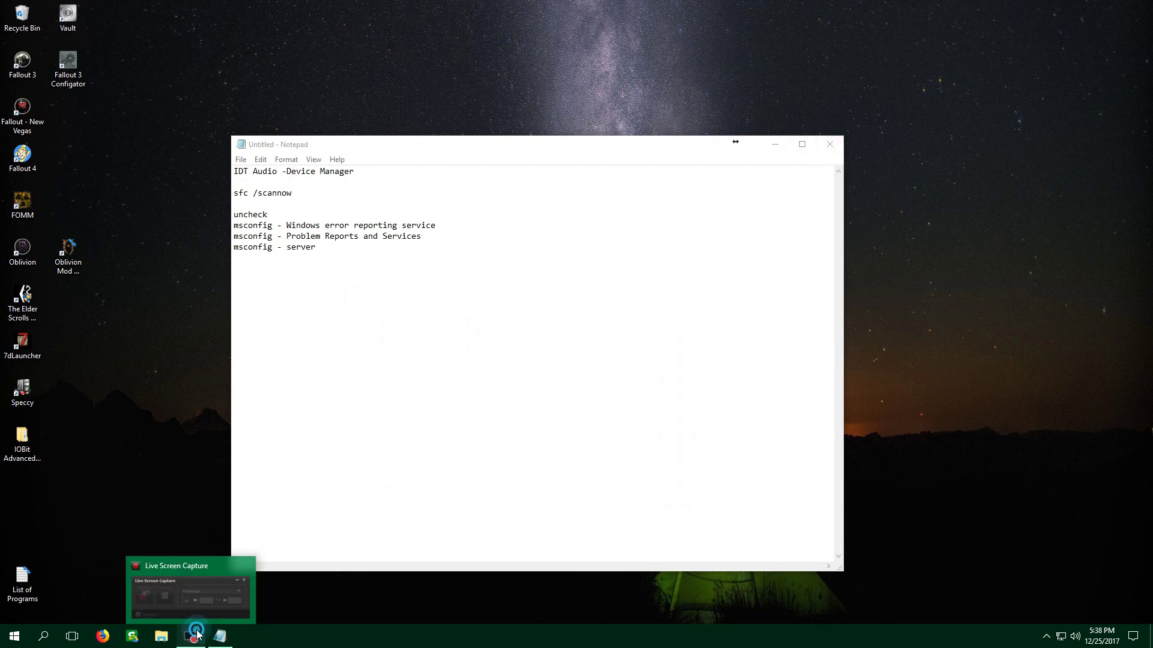